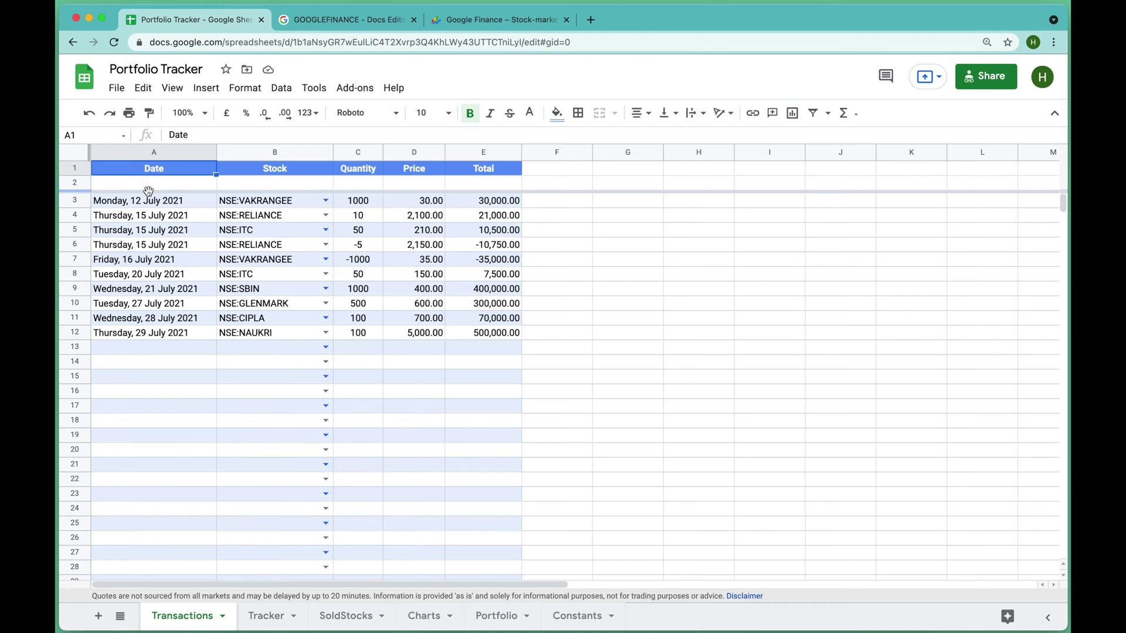
Record a transaction in row 13 dated 30 July for NSE:CIPLA with quantity 10 and price 710
left_click(129, 352)
type("30")
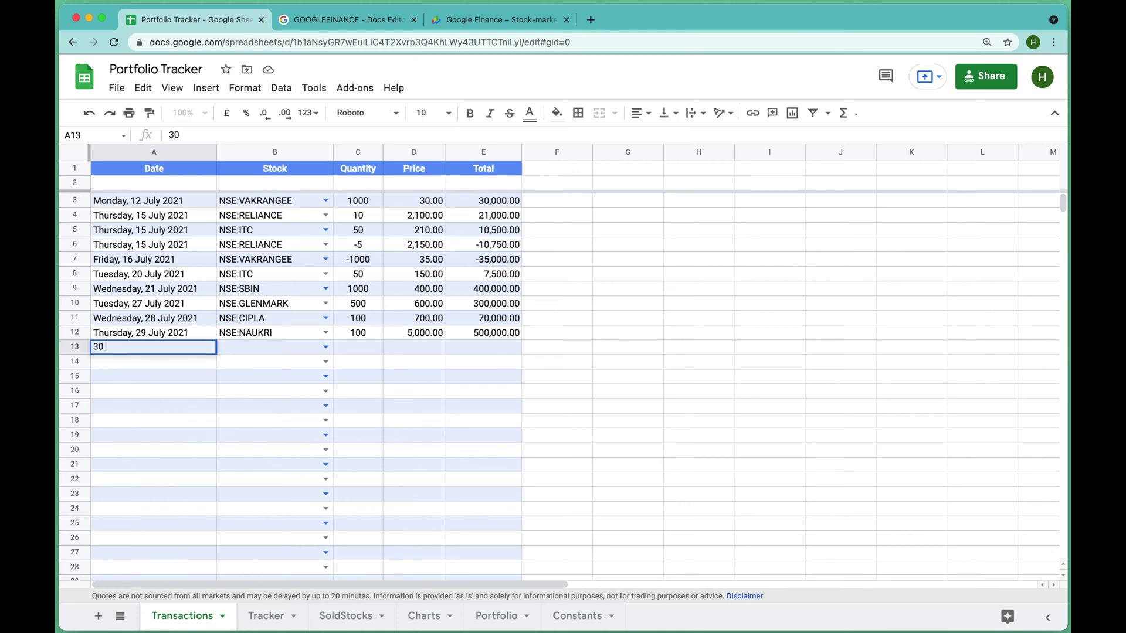
type(" july")
key("Tab")
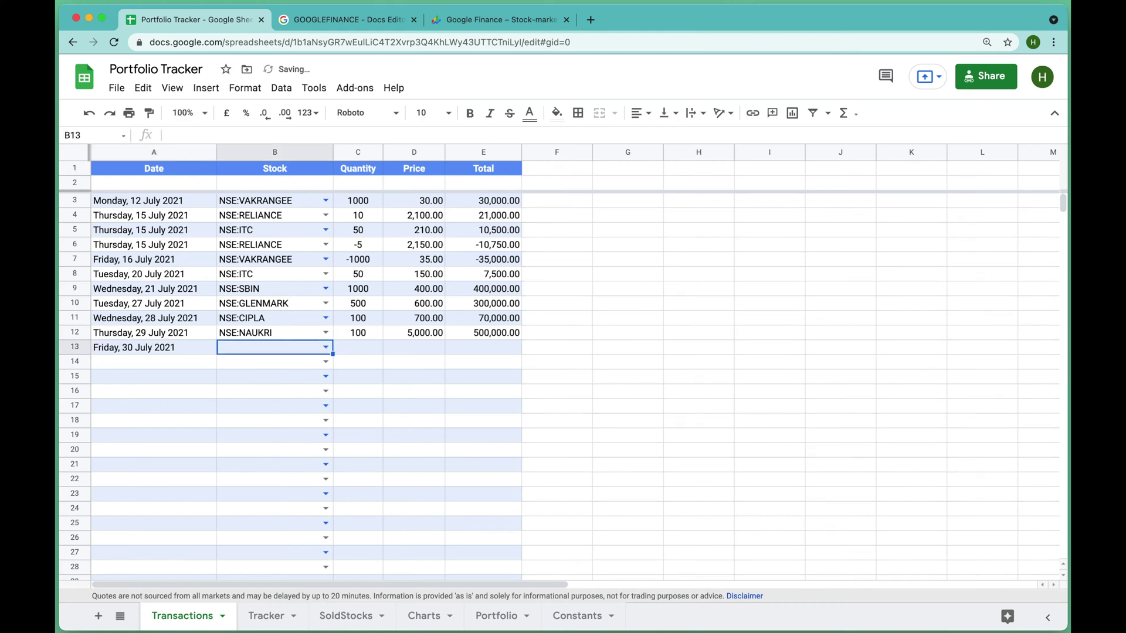
type("NSE:")
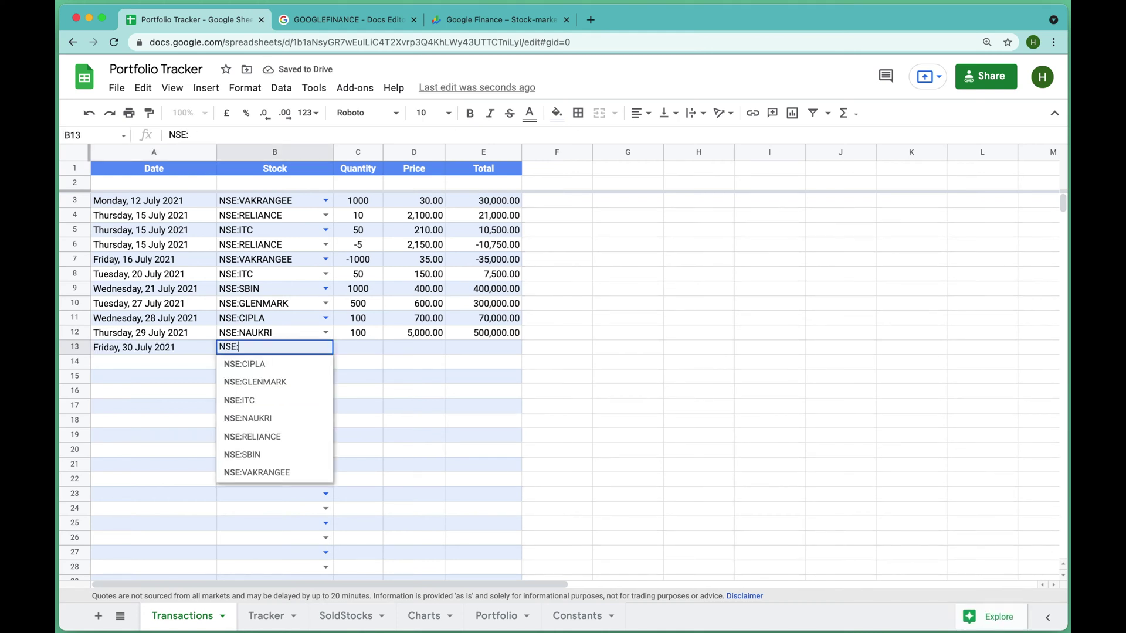
type("C")
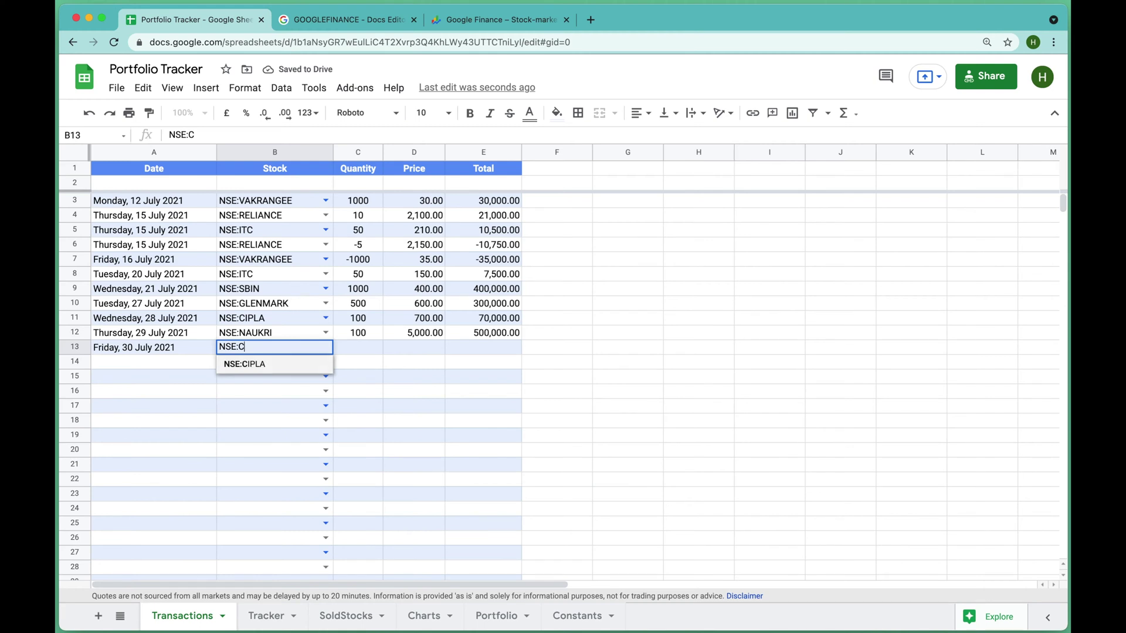
key("Tab")
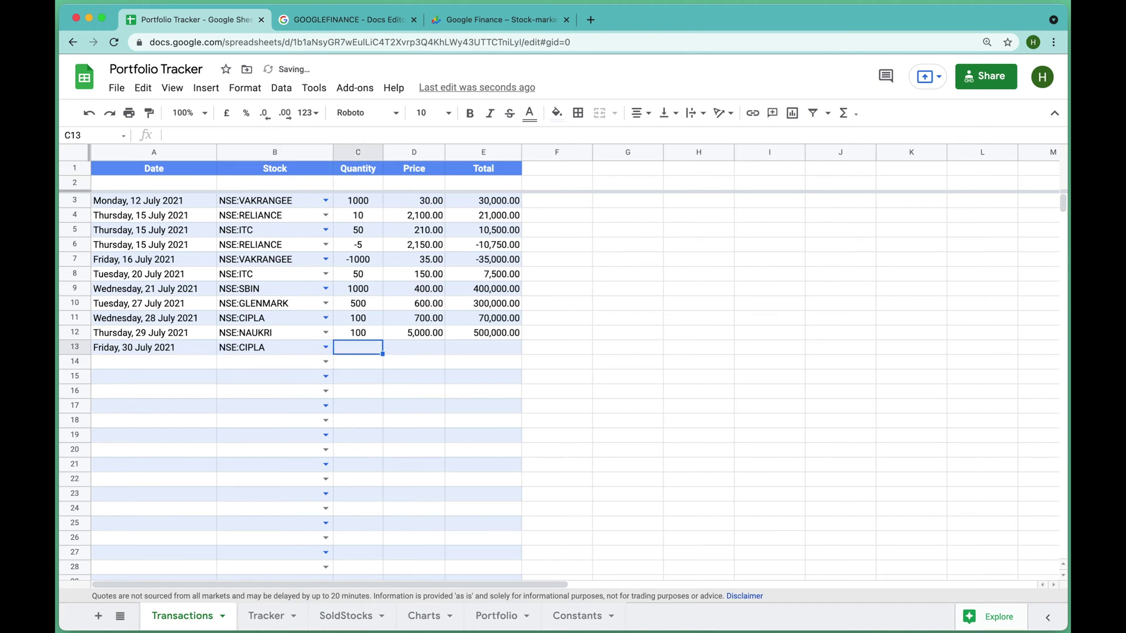
type("10")
key("Tab")
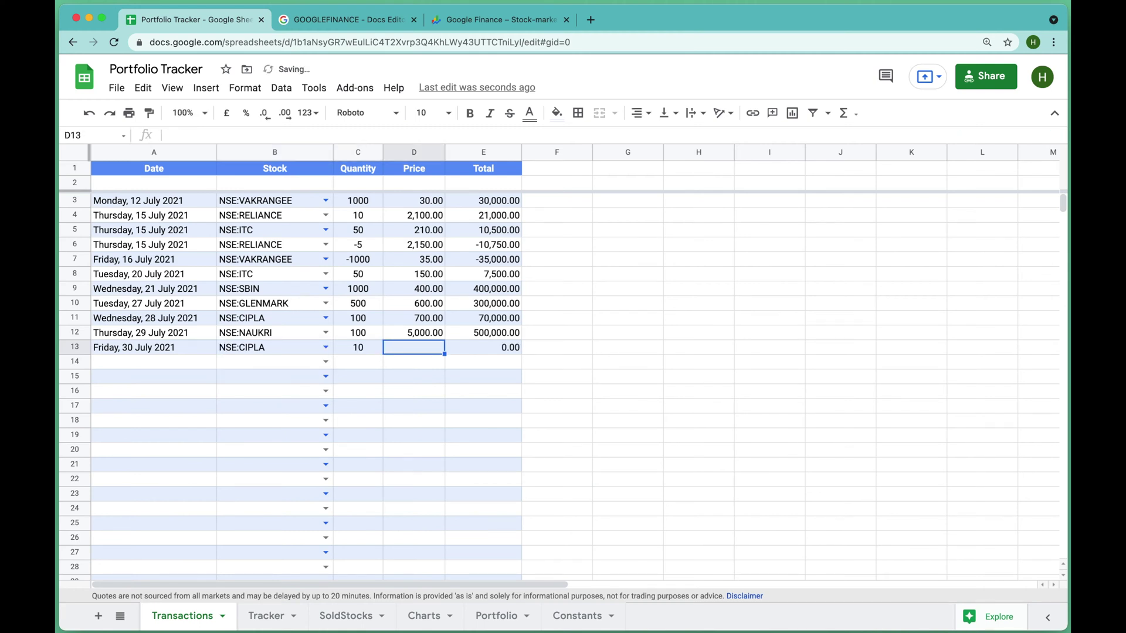
type("710")
key("Tab")
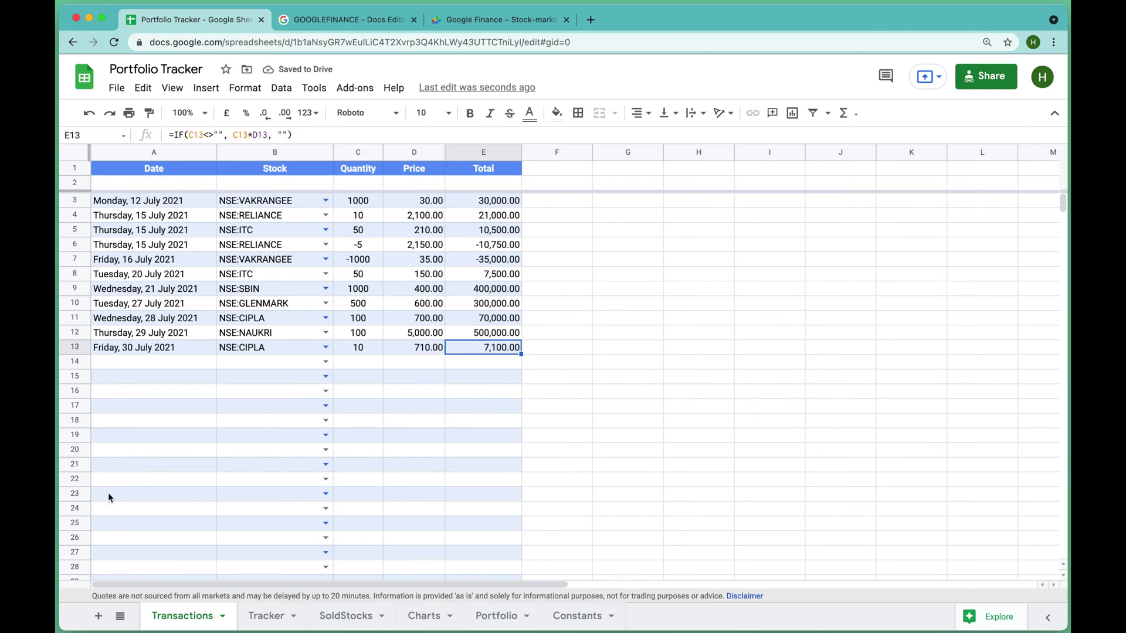
Compare the Cipla quantity in the Tracker sheet with the quantities of both Cipla purchases in the Transactions sheet
left_click(255, 615)
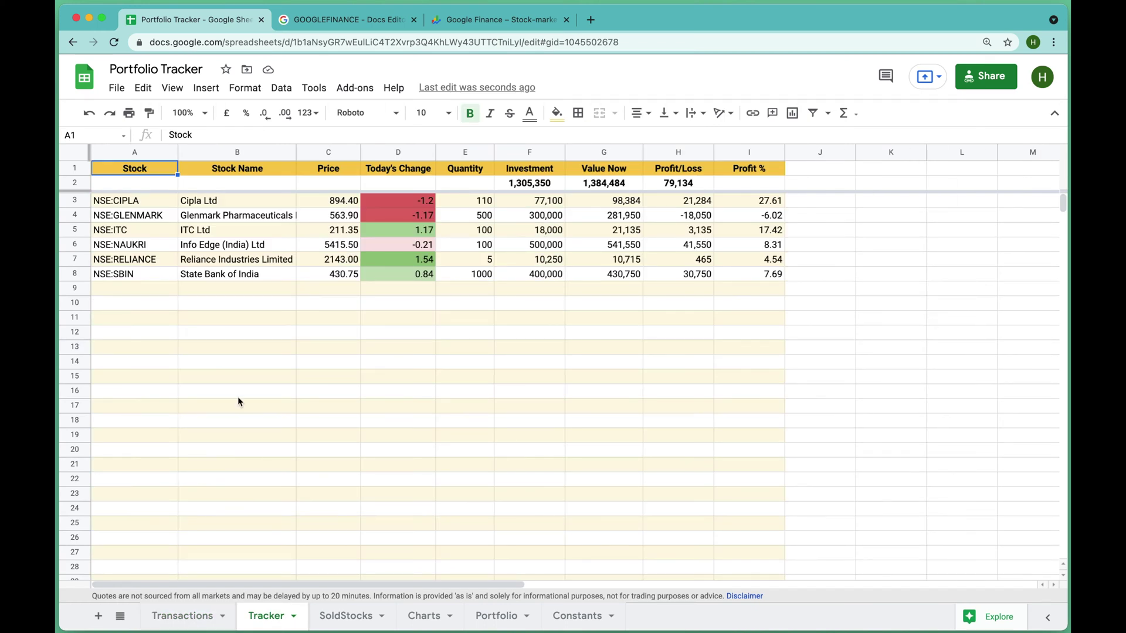
left_click(157, 203)
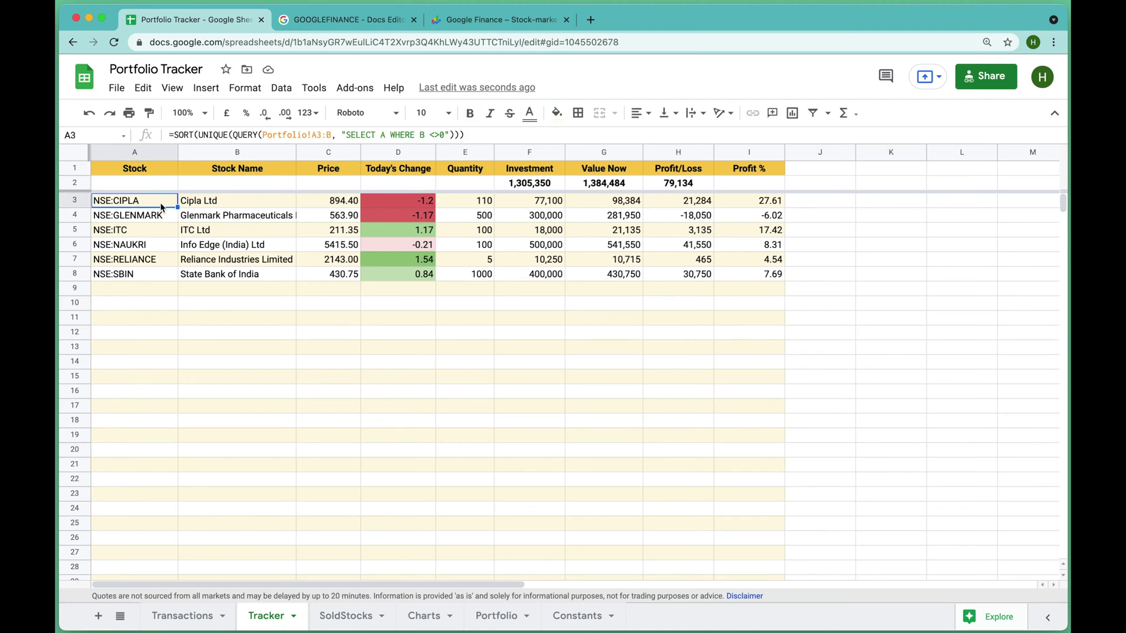
left_click(469, 204)
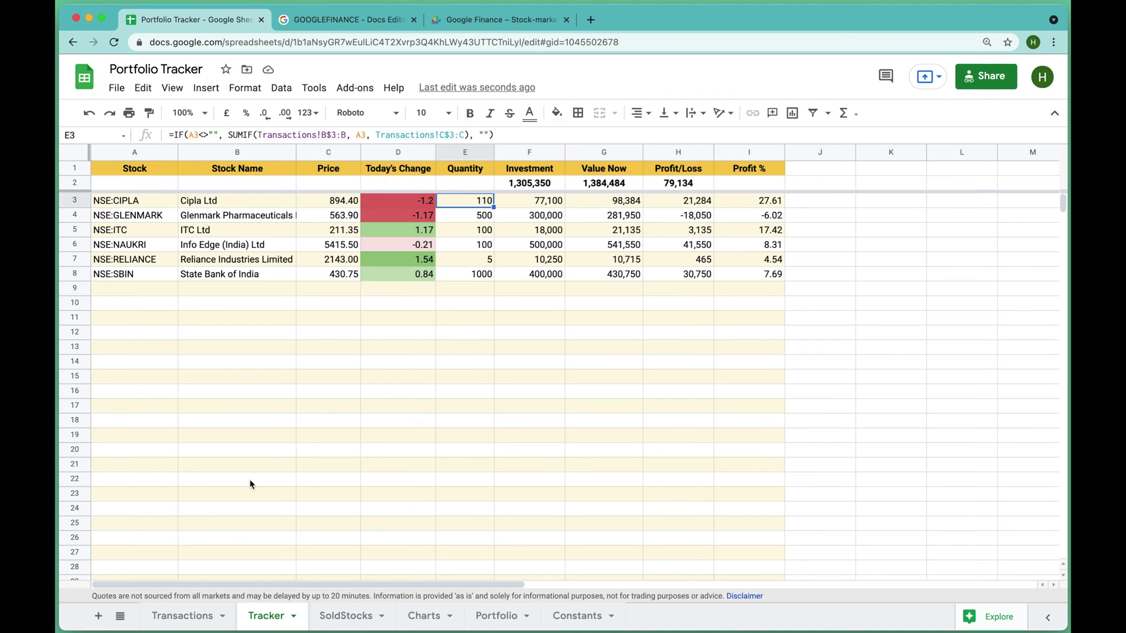
left_click(189, 624)
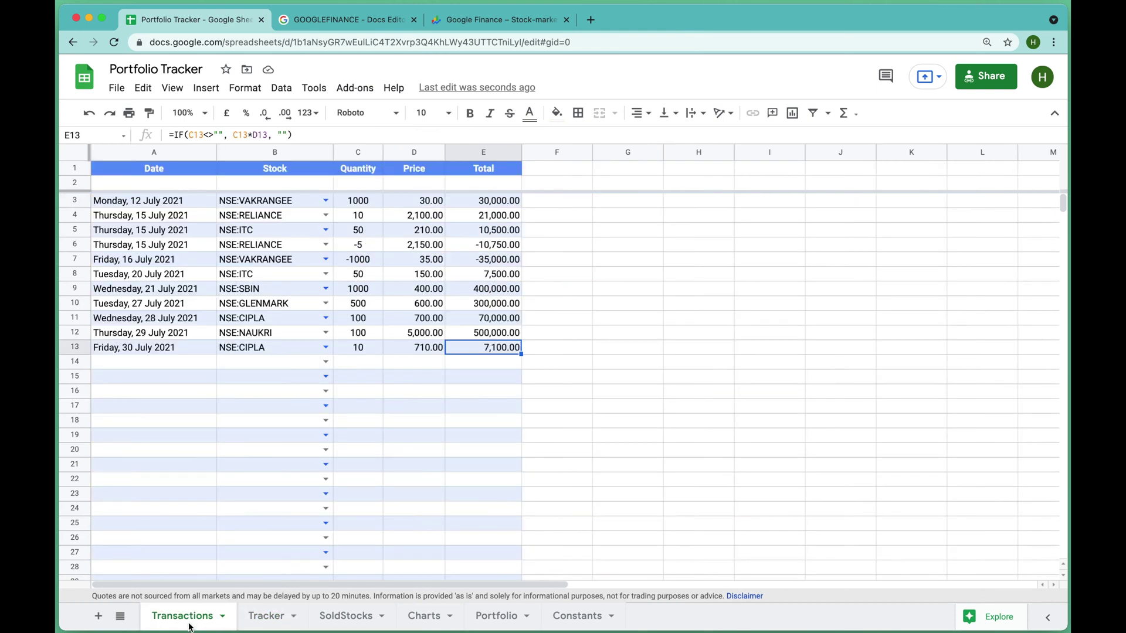
left_click(364, 322)
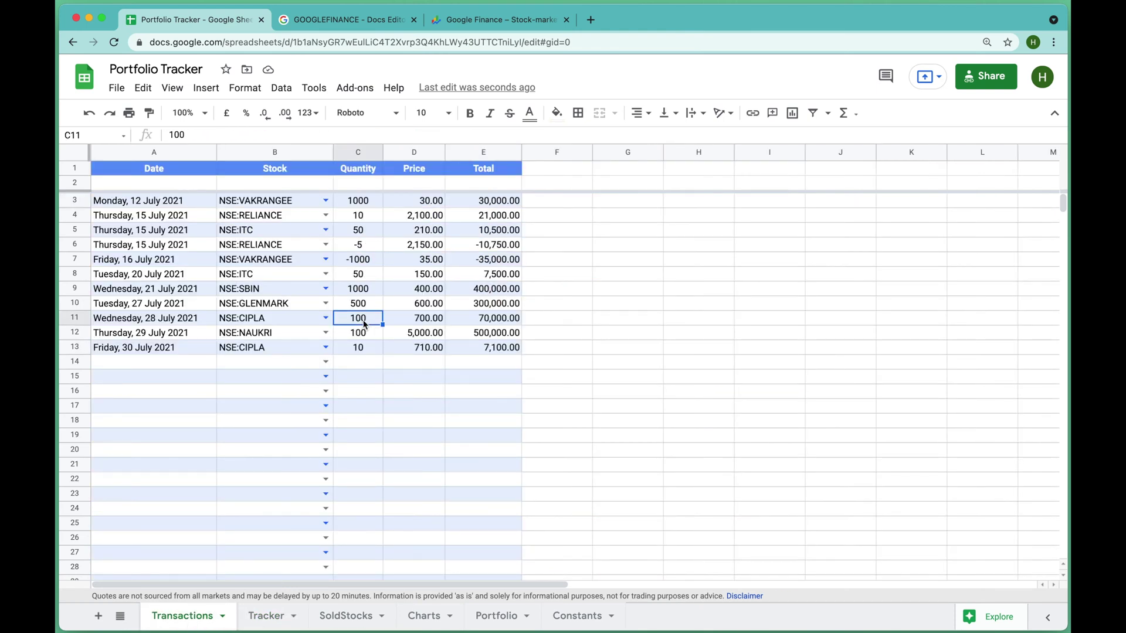
left_click(360, 351)
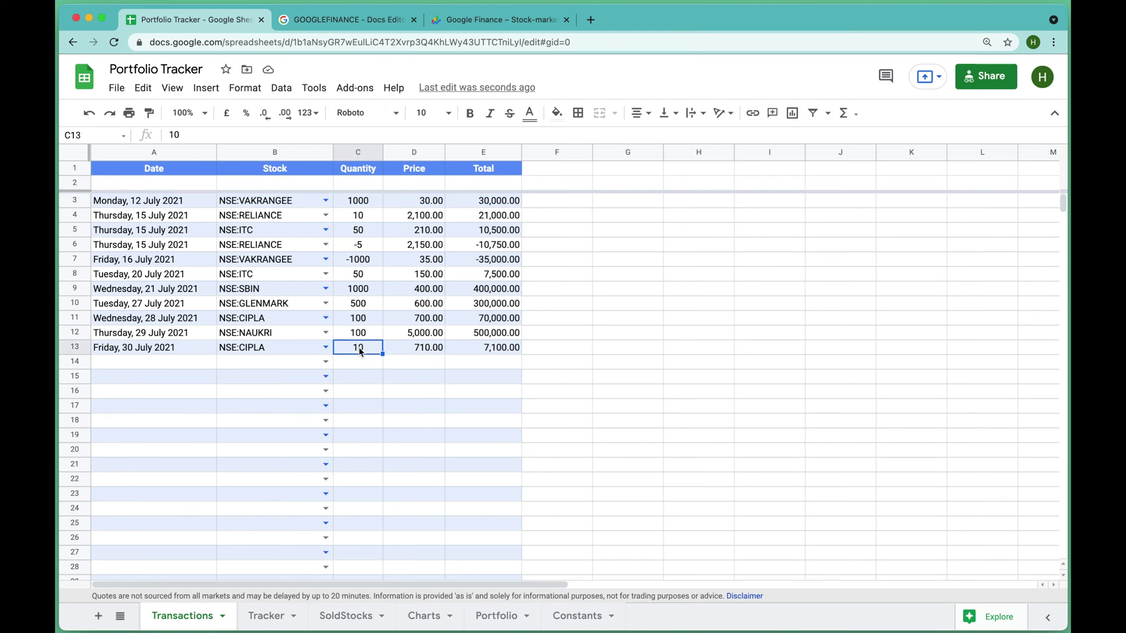
Examine the formulas behind Cipla's investment, current value and price in the Tracker sheet
left_click(270, 616)
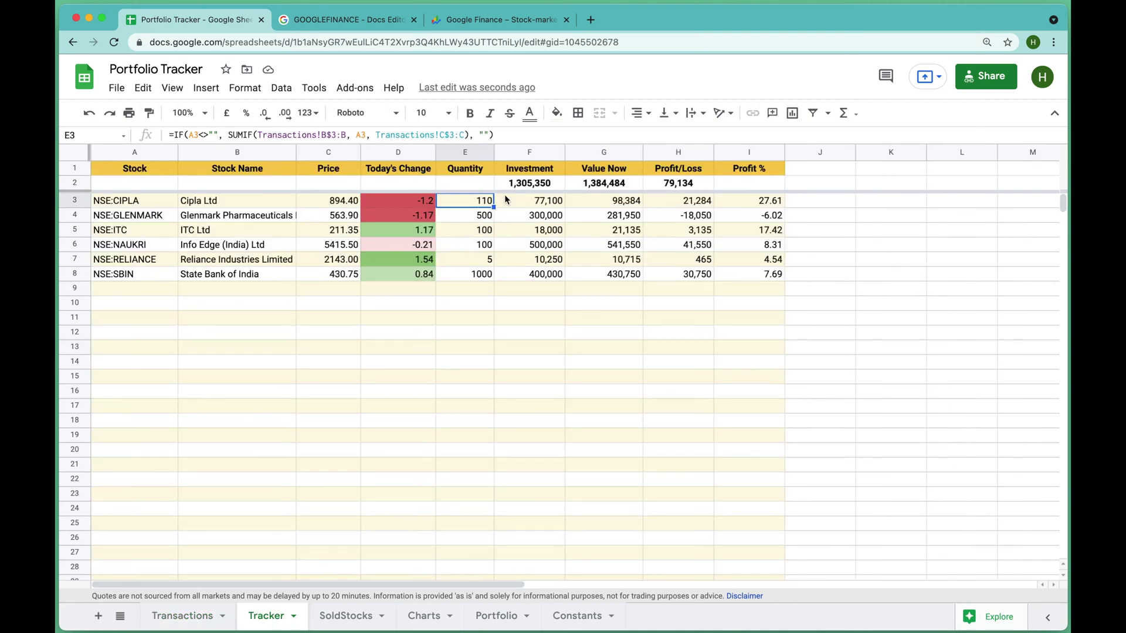
left_click(547, 203)
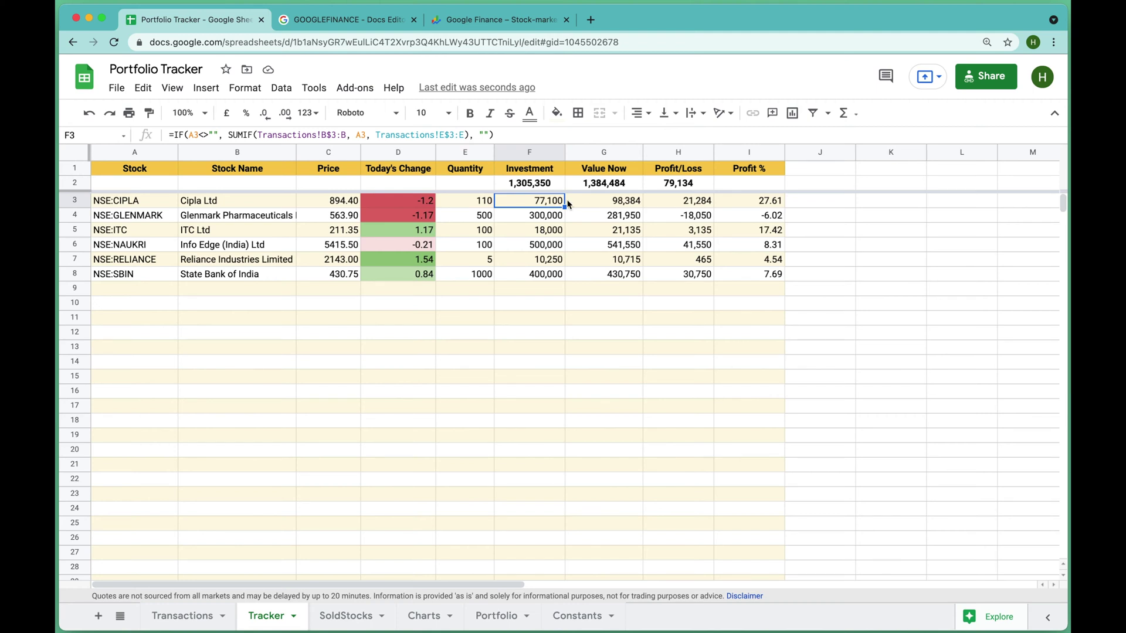
left_click(595, 202)
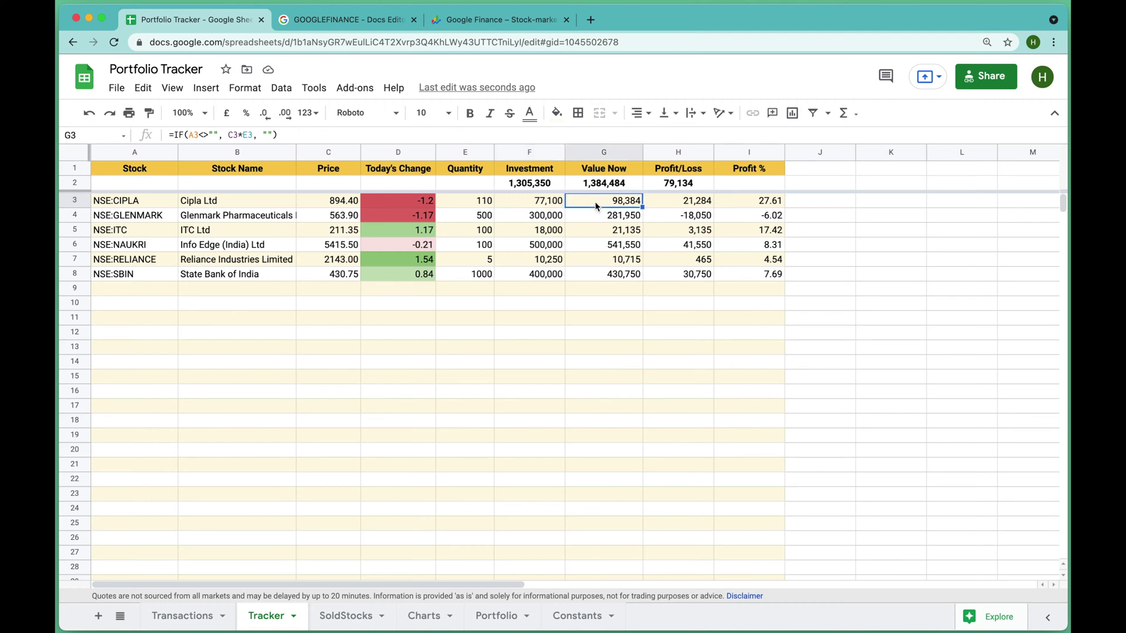
left_click(320, 199)
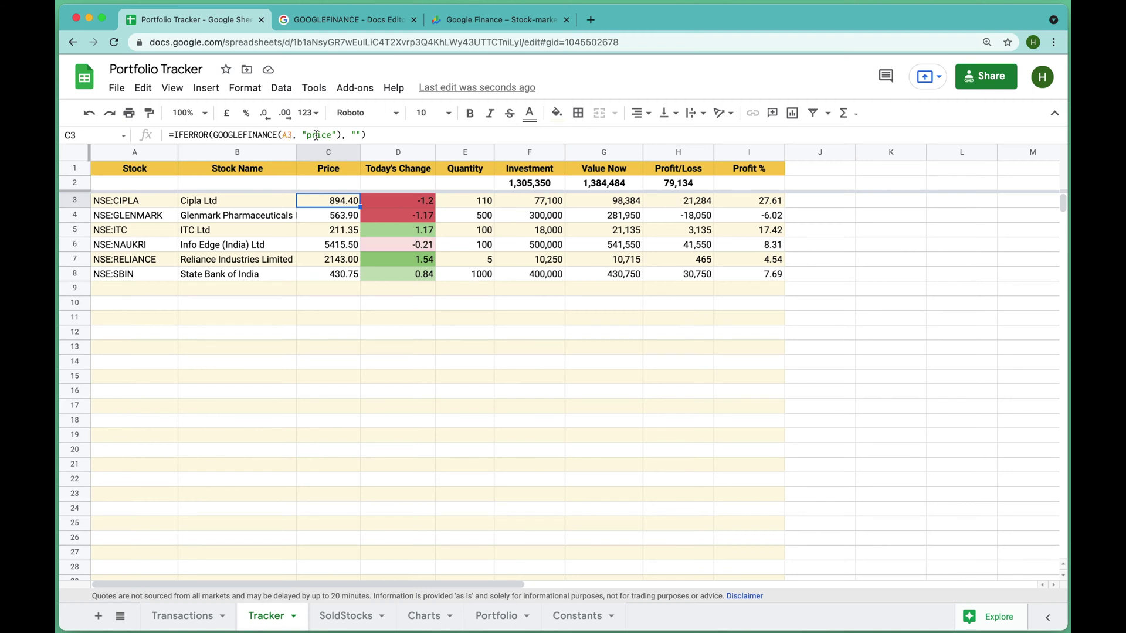
left_click(136, 195)
Check the stock code format in the Transactions sheet and look up Maruti Suzuki's NSE ticker symbol on Google Finance
left_click(194, 616)
left_click(275, 260)
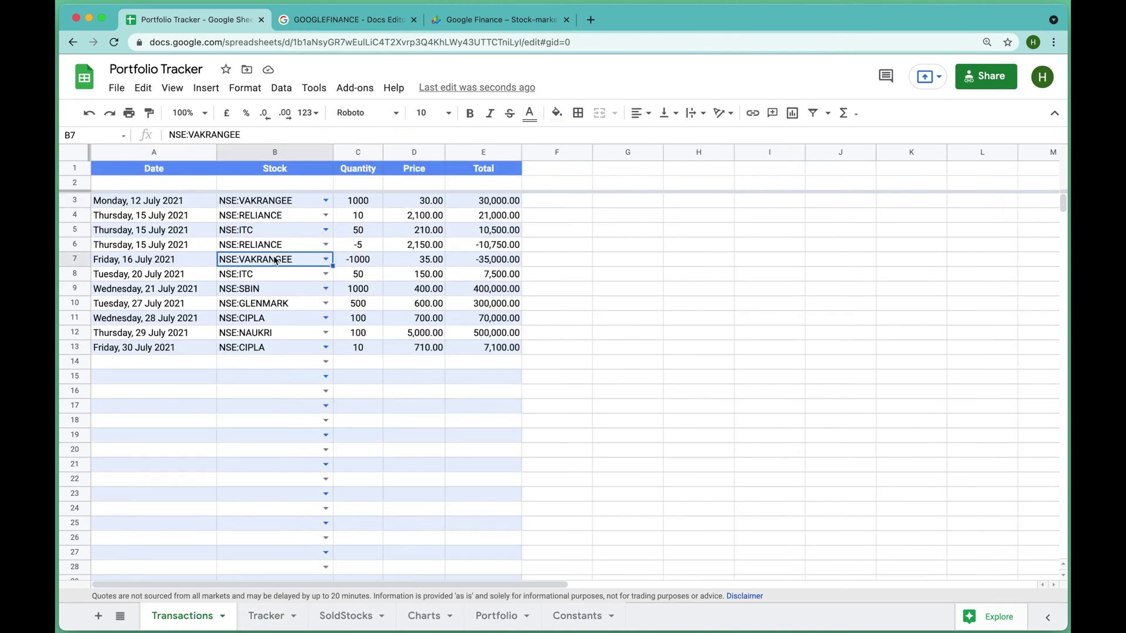
left_click(463, 24)
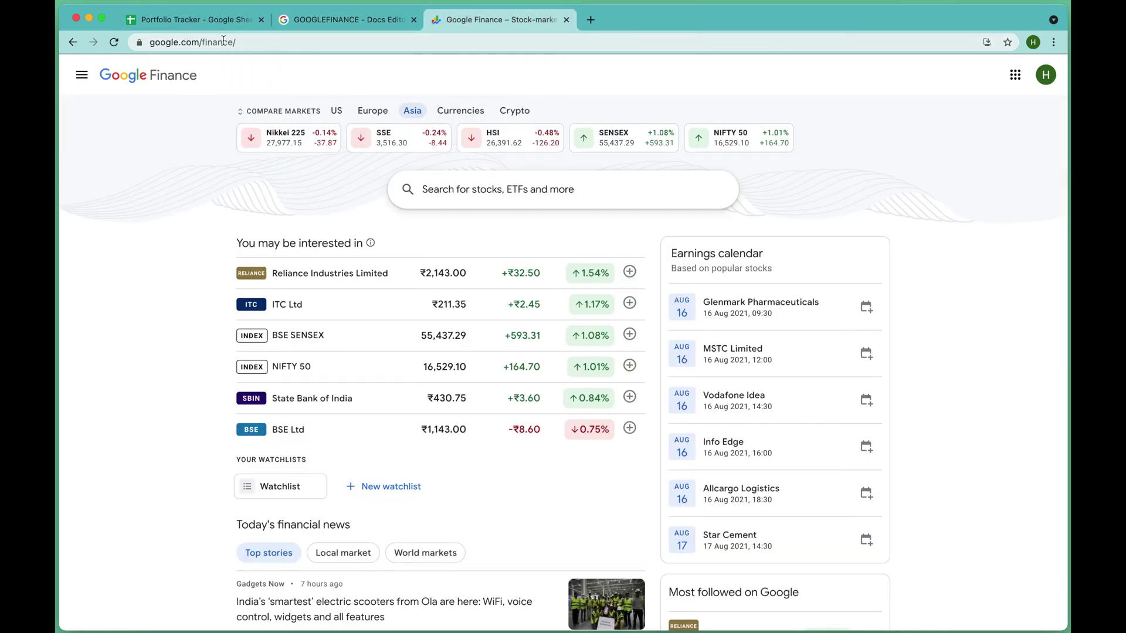
left_click(556, 189)
type("maruti")
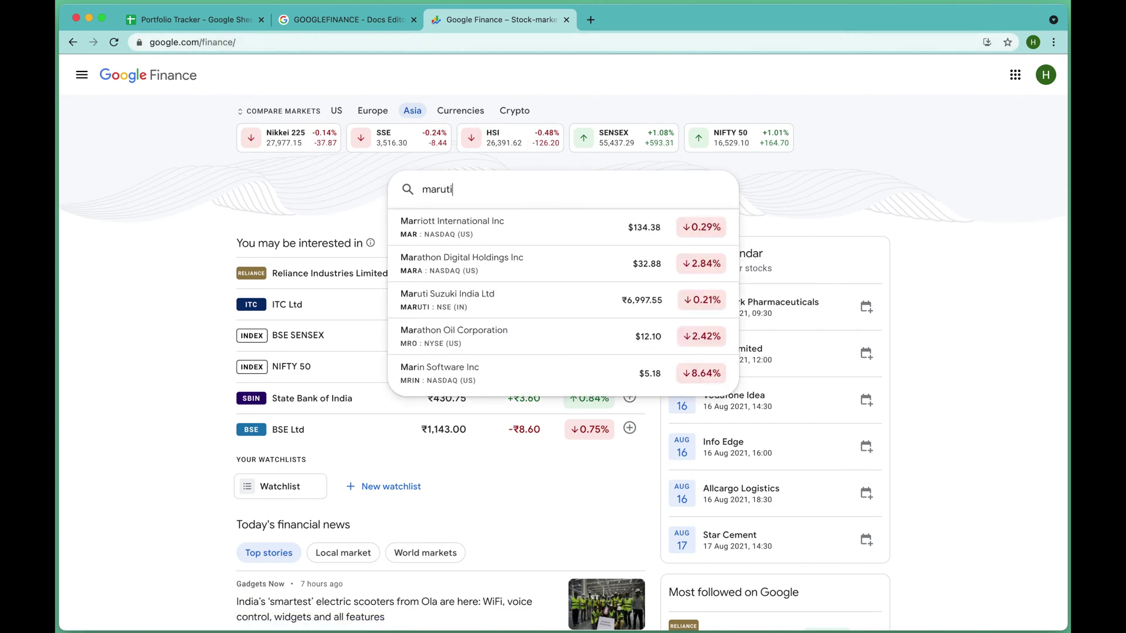
left_click(572, 227)
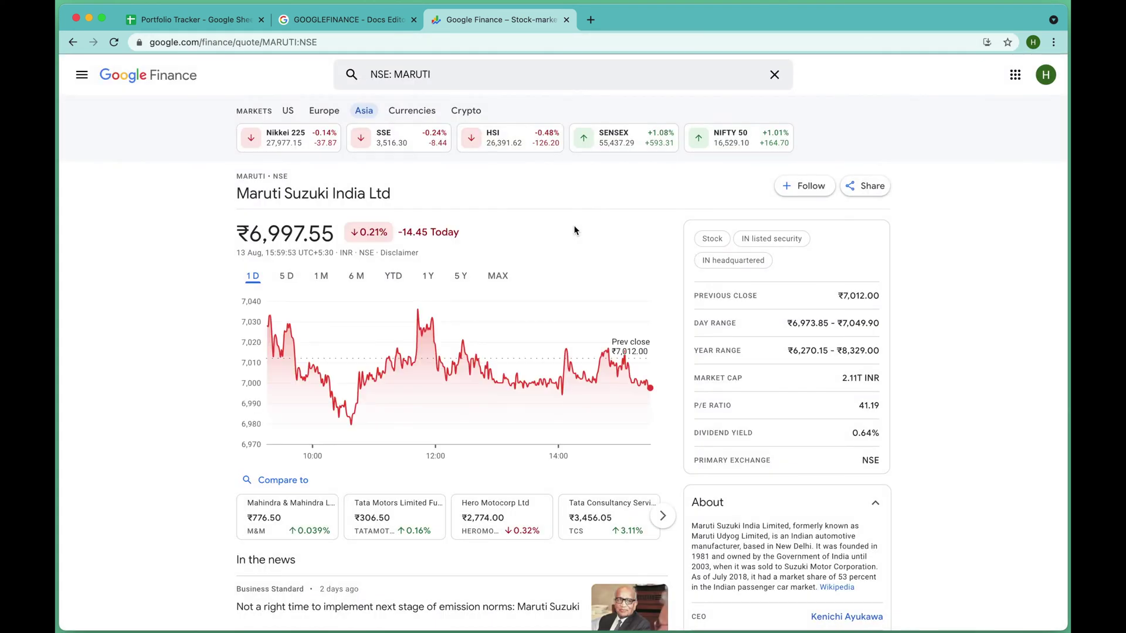
double_click(245, 177)
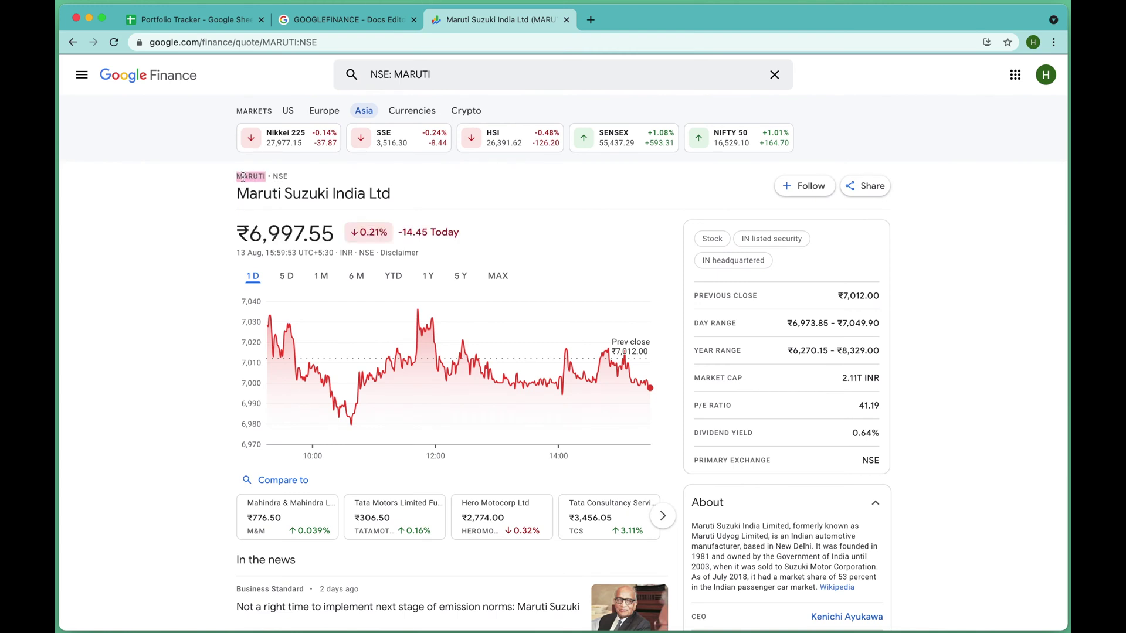
Return to the Portfolio Tracker spreadsheet and enter 3 August, stock NSE:MARUTI and quantity 10 in row 14 of Transactions
key("super+1")
left_click(182, 364)
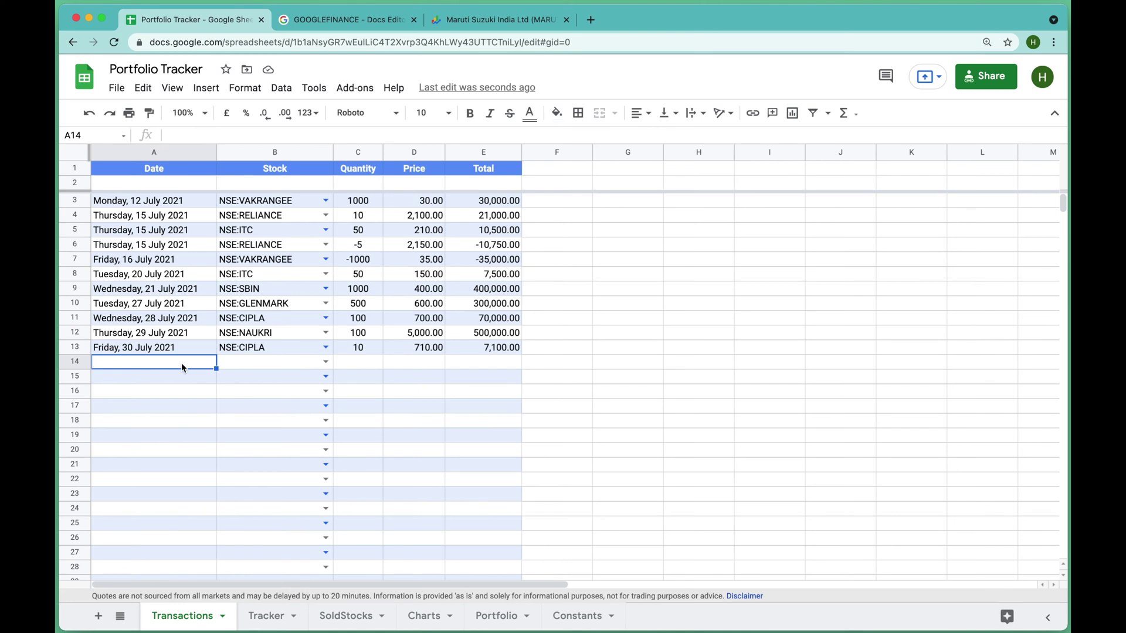
type("3 aug")
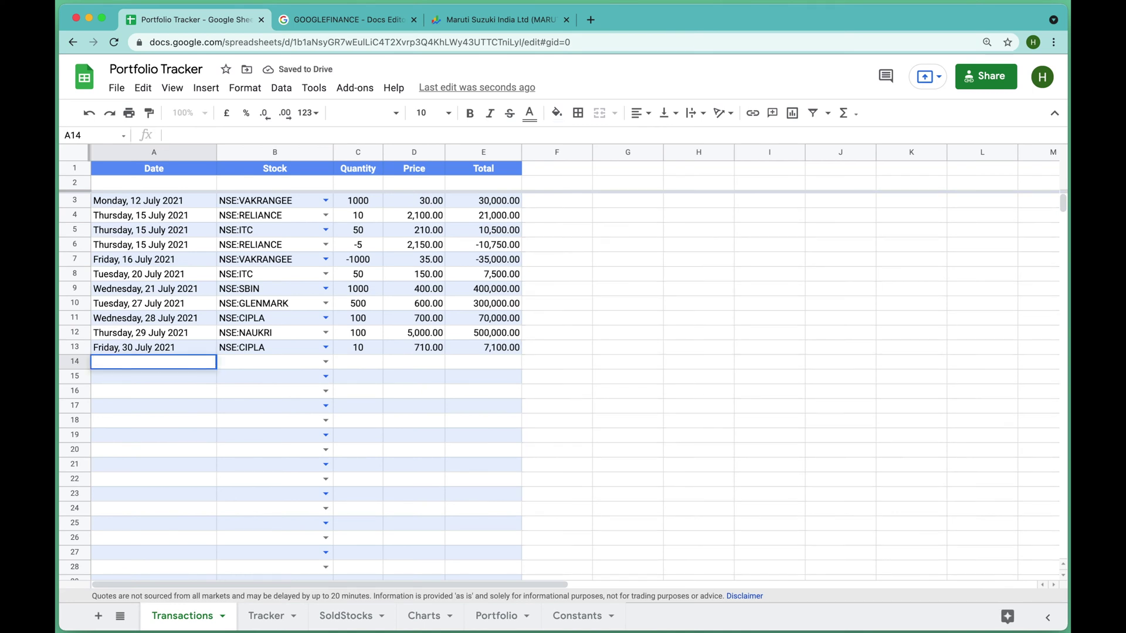
key("Tab")
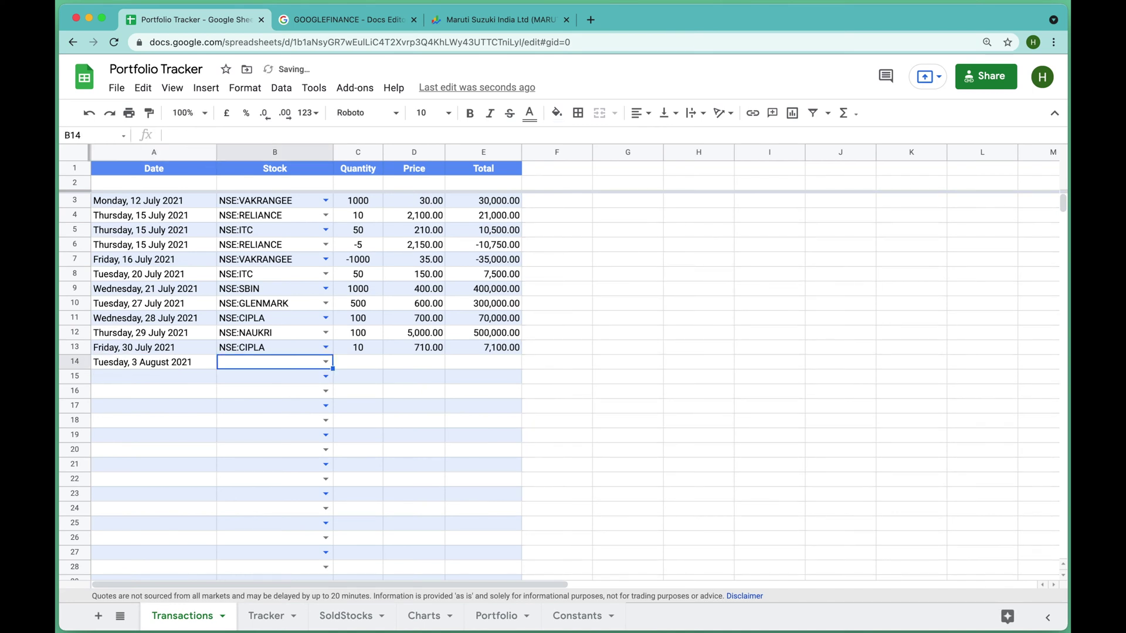
type("NSE:MARUTI")
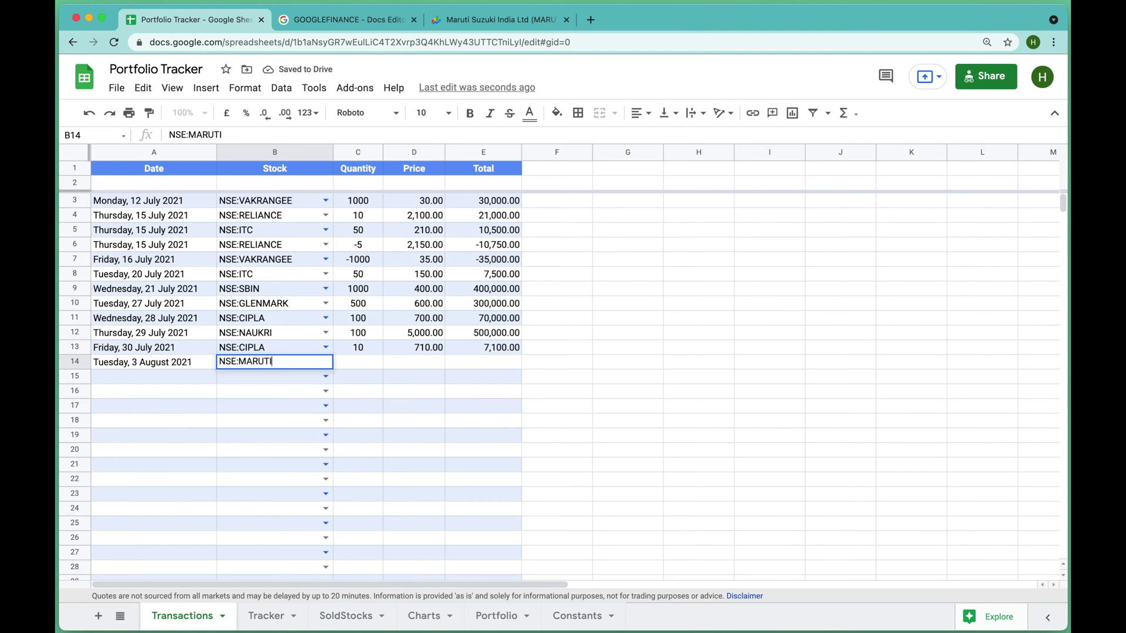
key("Tab")
type("10")
key("Tab")
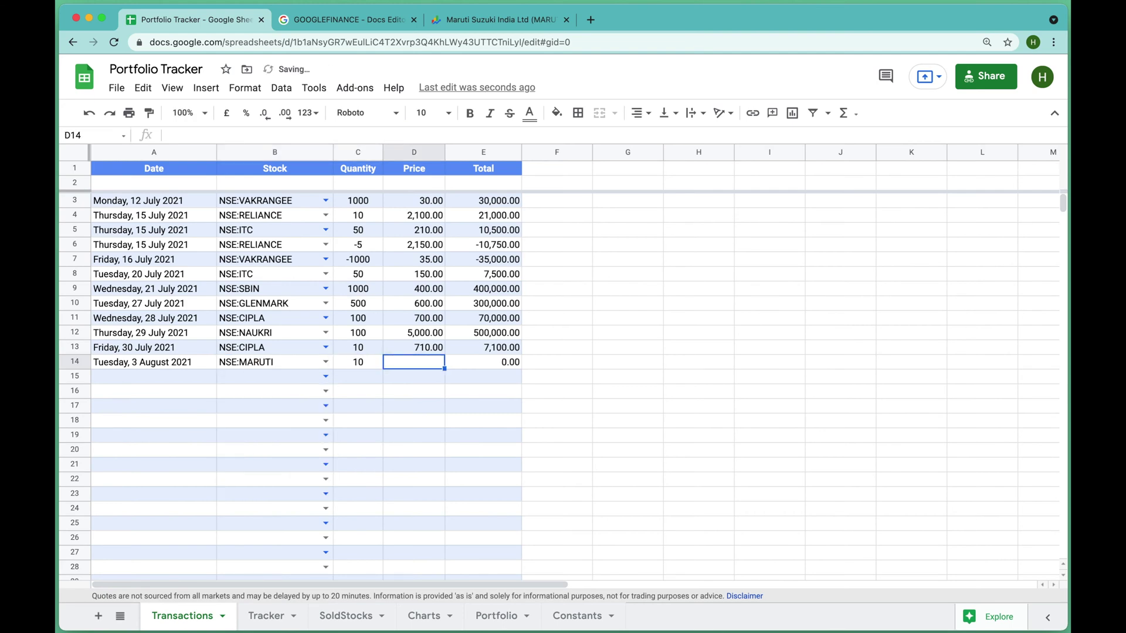
Check Maruti Suzuki's current price on Google Finance and set the purchase price in row 14 of Transactions to 7200
left_click(530, 24)
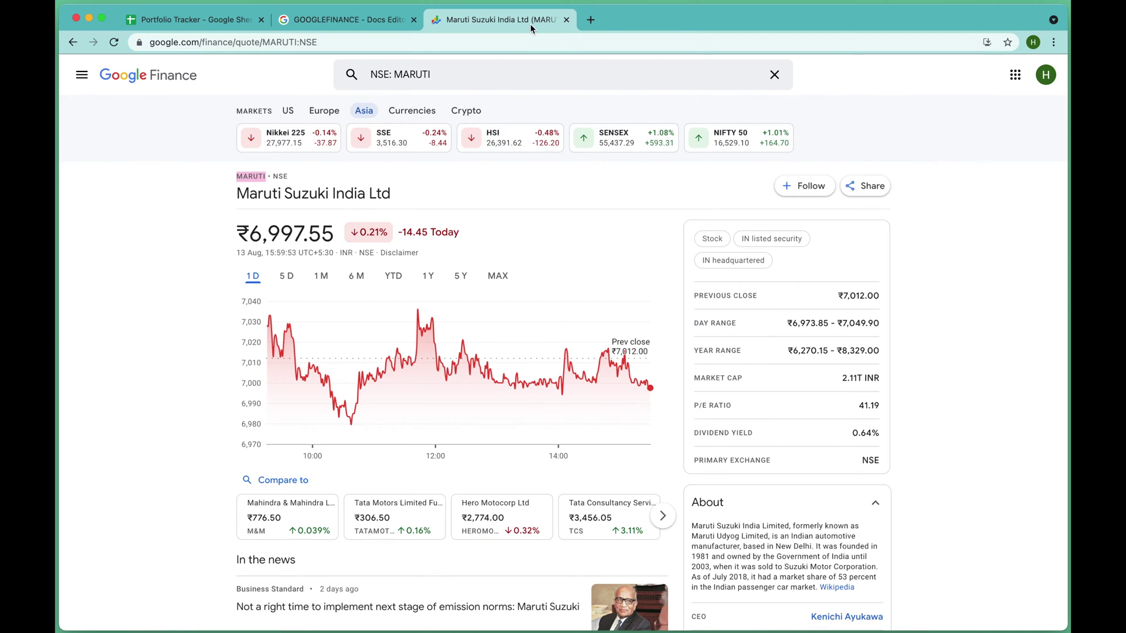
left_click(194, 23)
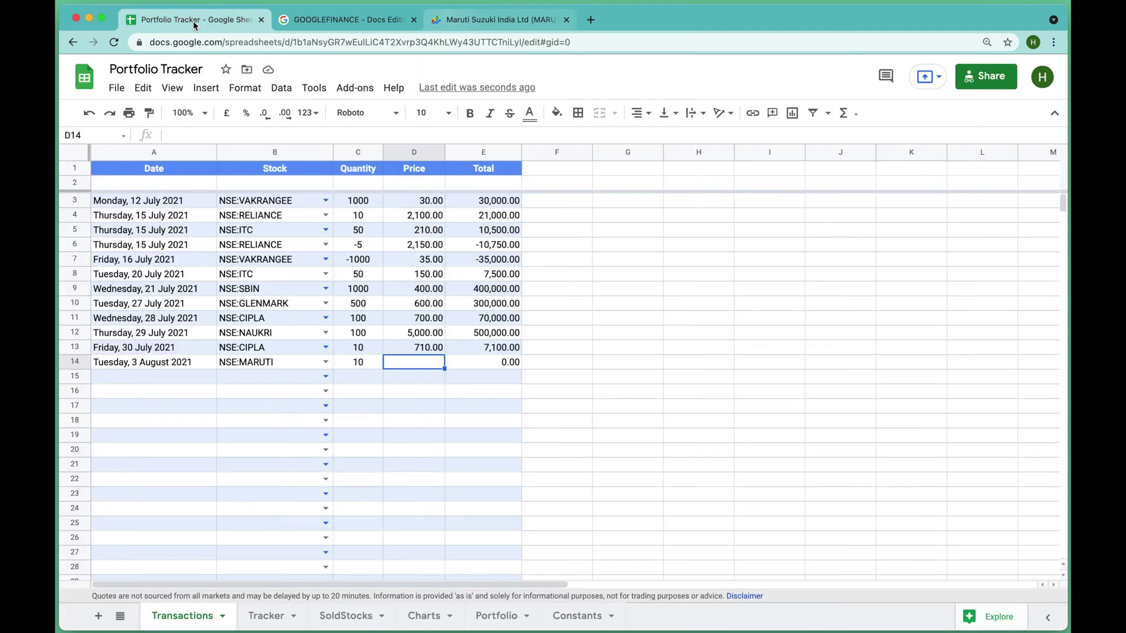
type("7200")
key("Tab")
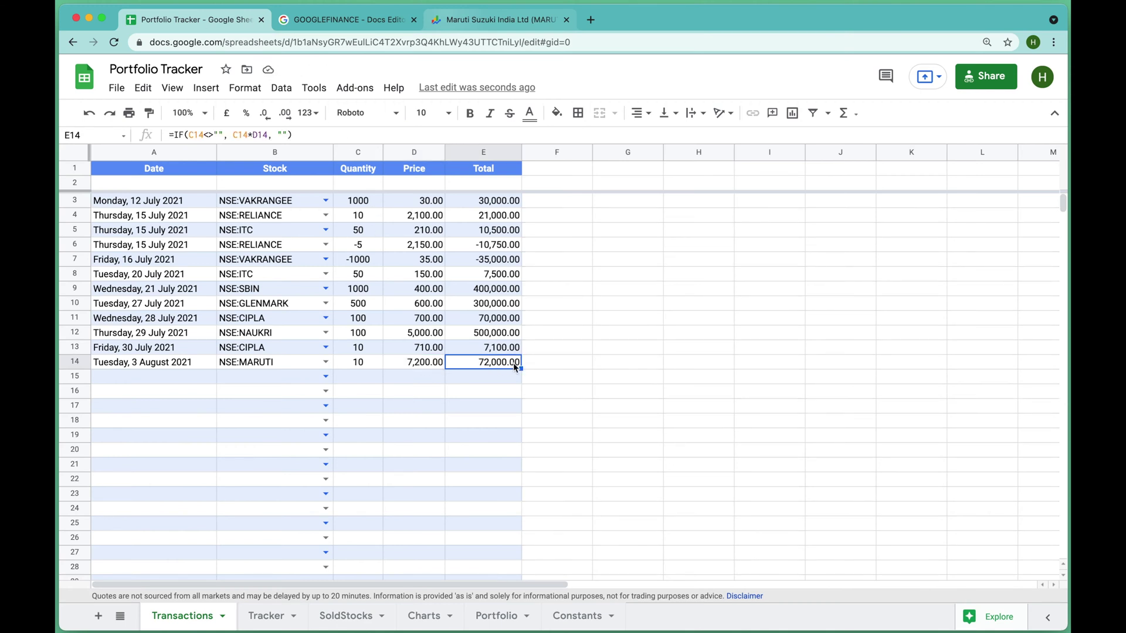
Examine the Maruti Suzuki row in the Tracker sheet, including its stock name, price, quantity and investment formulas
left_click(249, 623)
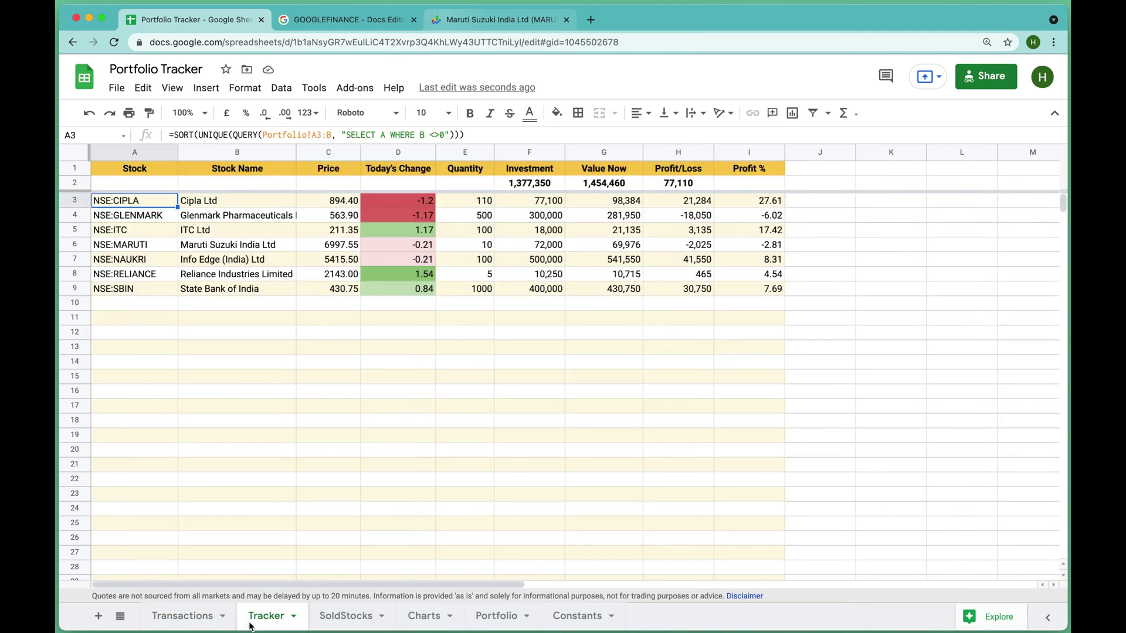
left_click(240, 251)
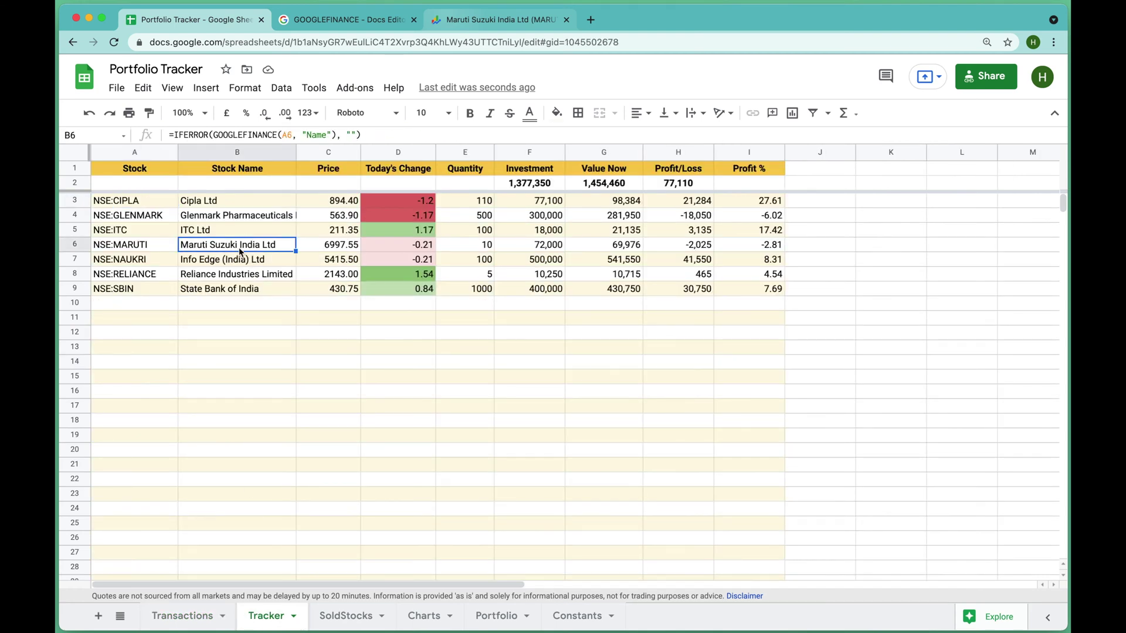
left_click(345, 249)
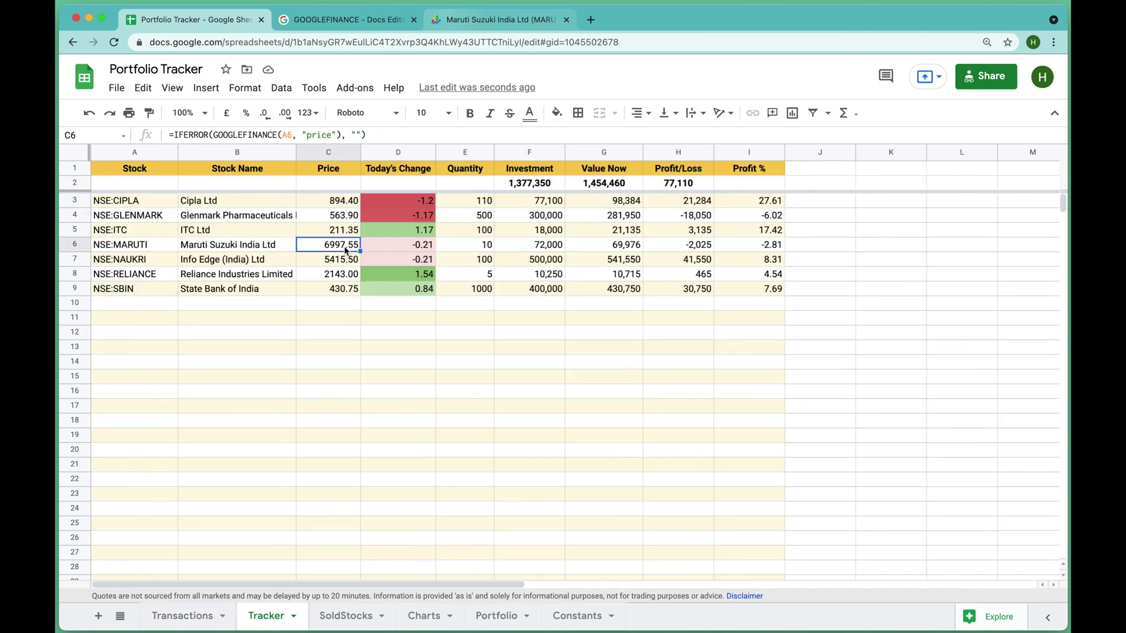
left_click(467, 251)
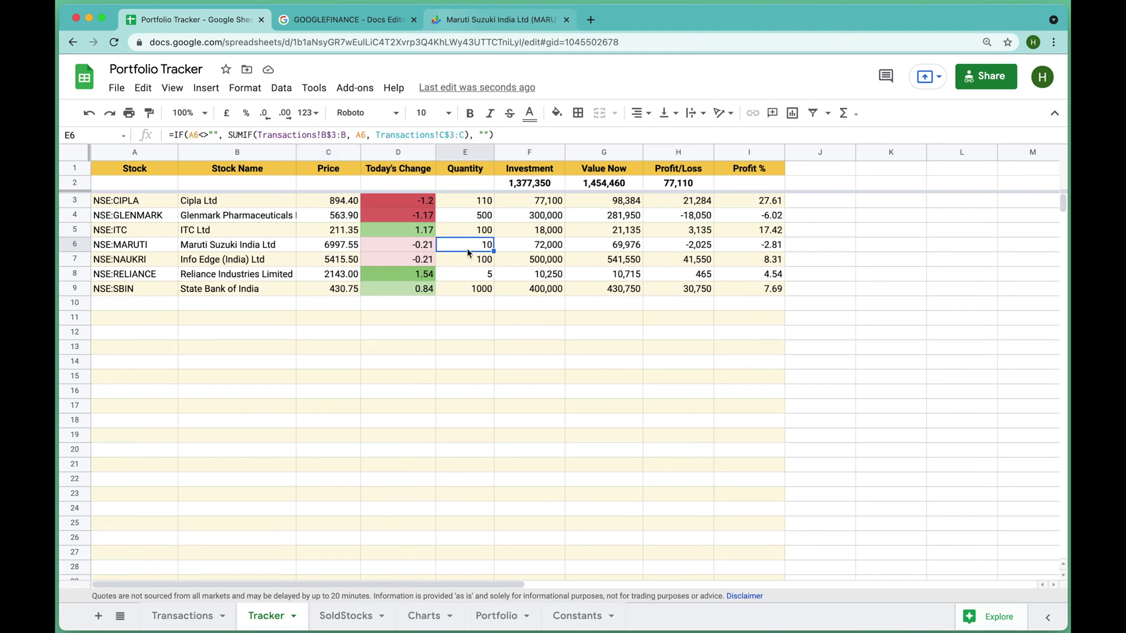
left_click(545, 253)
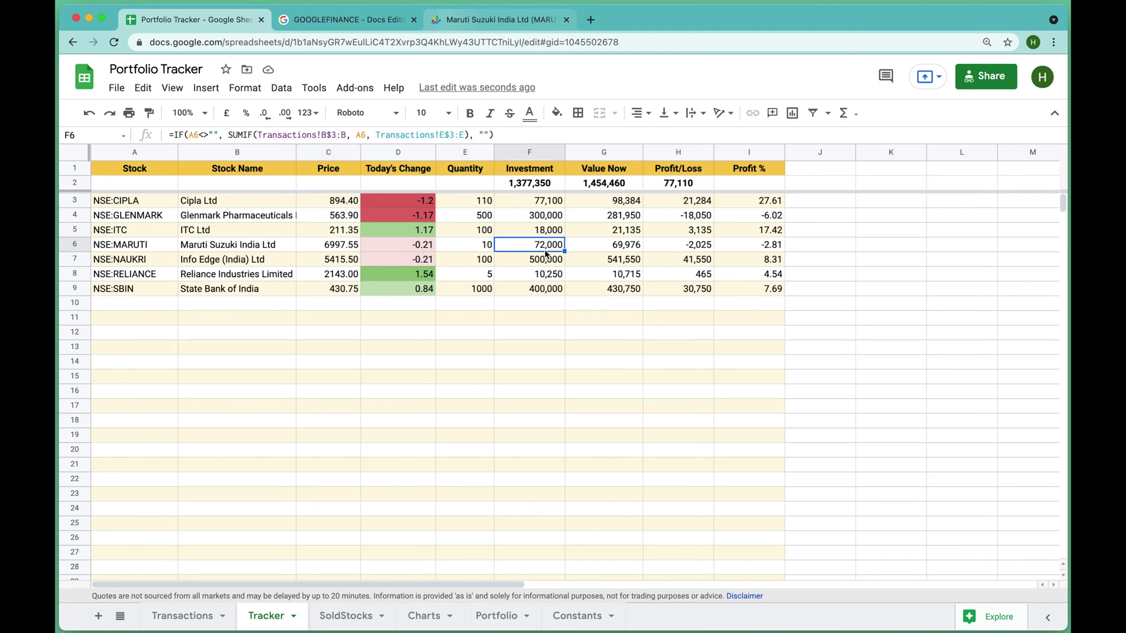
Check the Maruti Suzuki row's current value and price formulas in Tracker and compare the price with its Google Finance quote
left_click(610, 248)
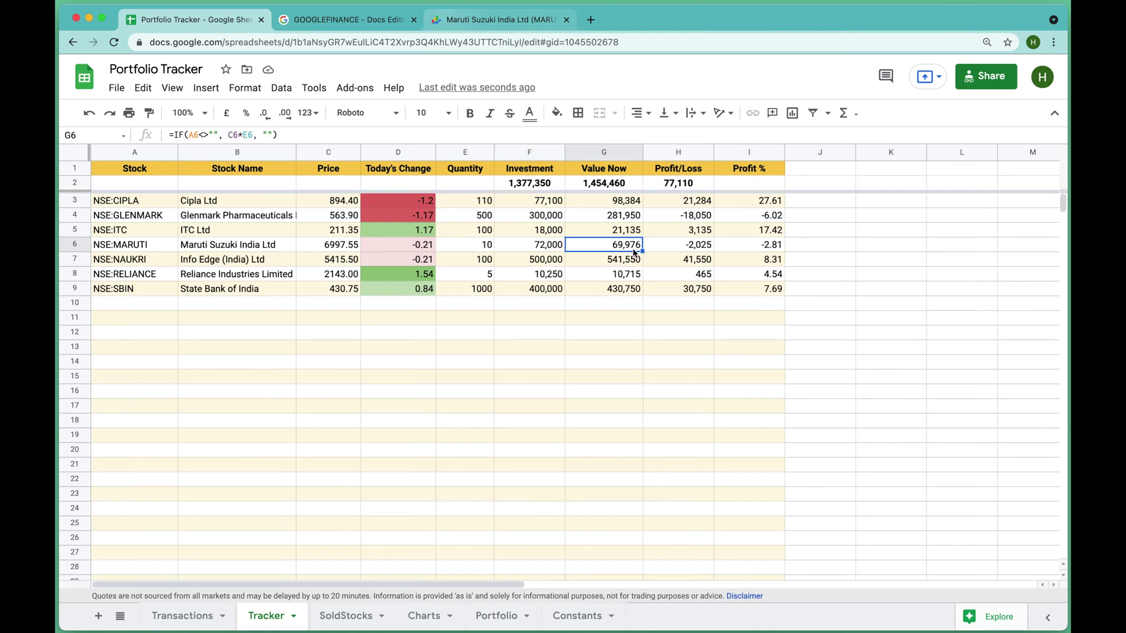
left_click(328, 246)
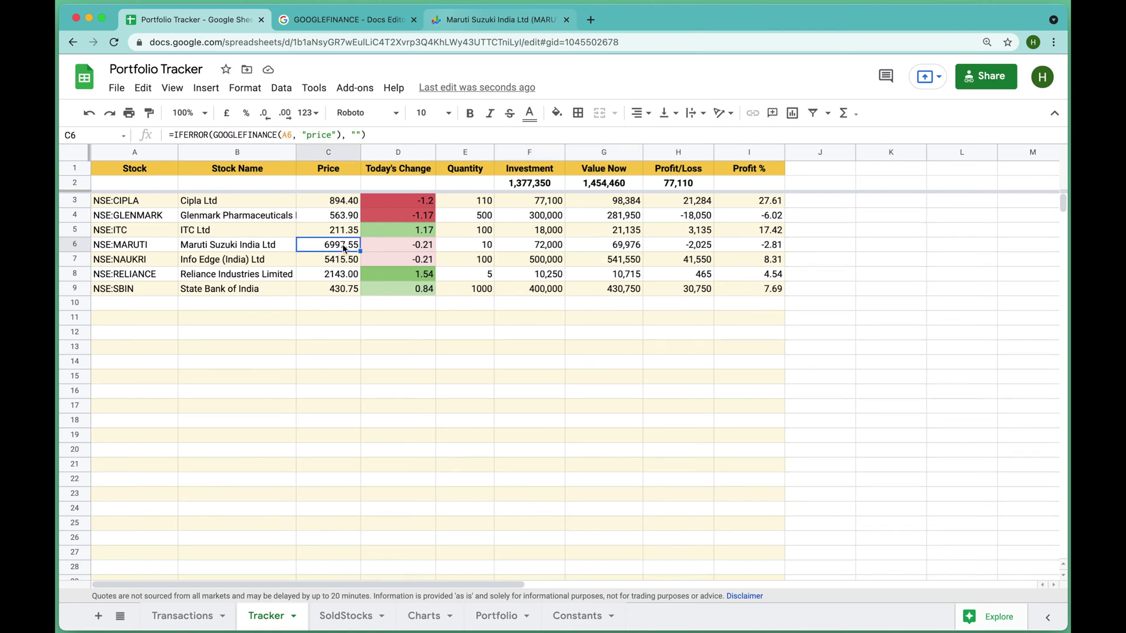
left_click(473, 20)
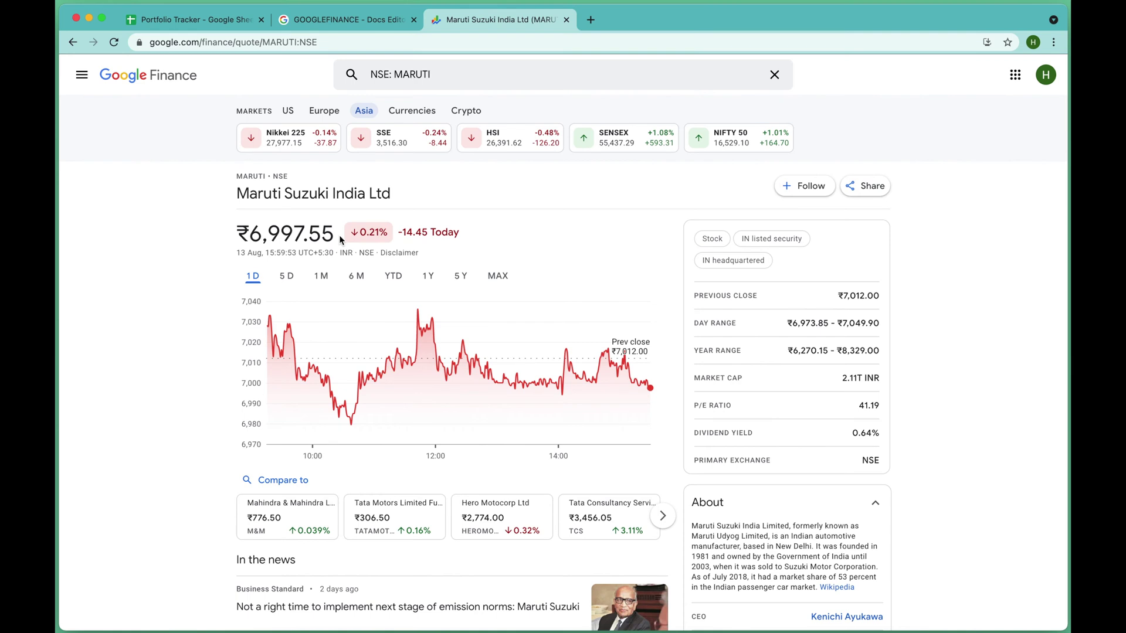
left_click(229, 20)
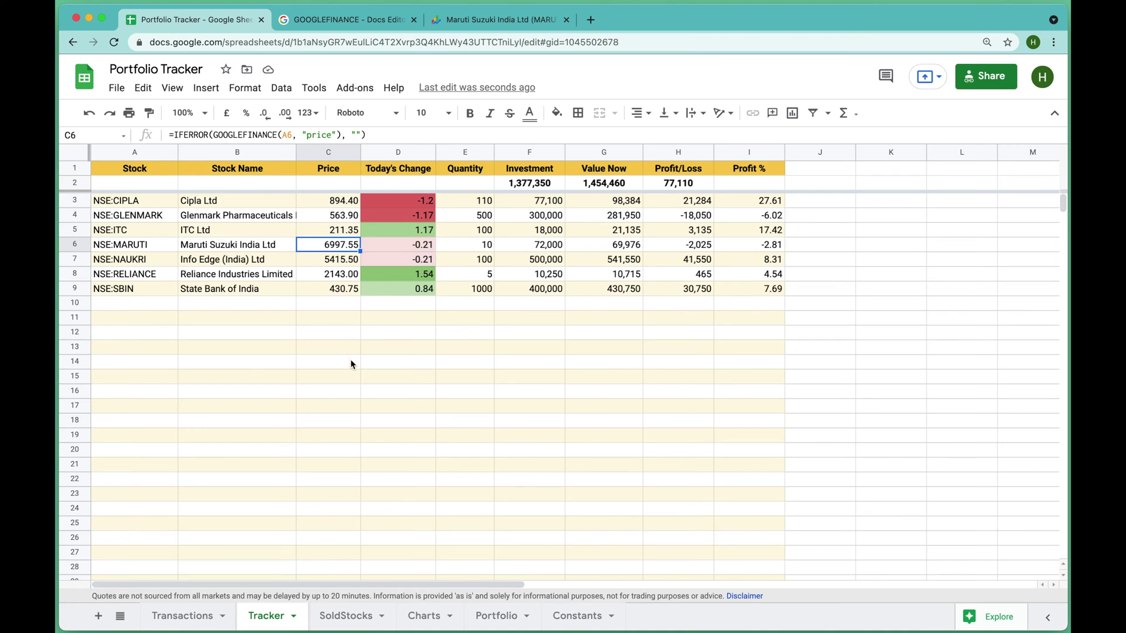
Examine the Cipla row's formulas in the Tracker sheet from Stock through Profit %, including the colour-coded Today's Change column
left_click(166, 206)
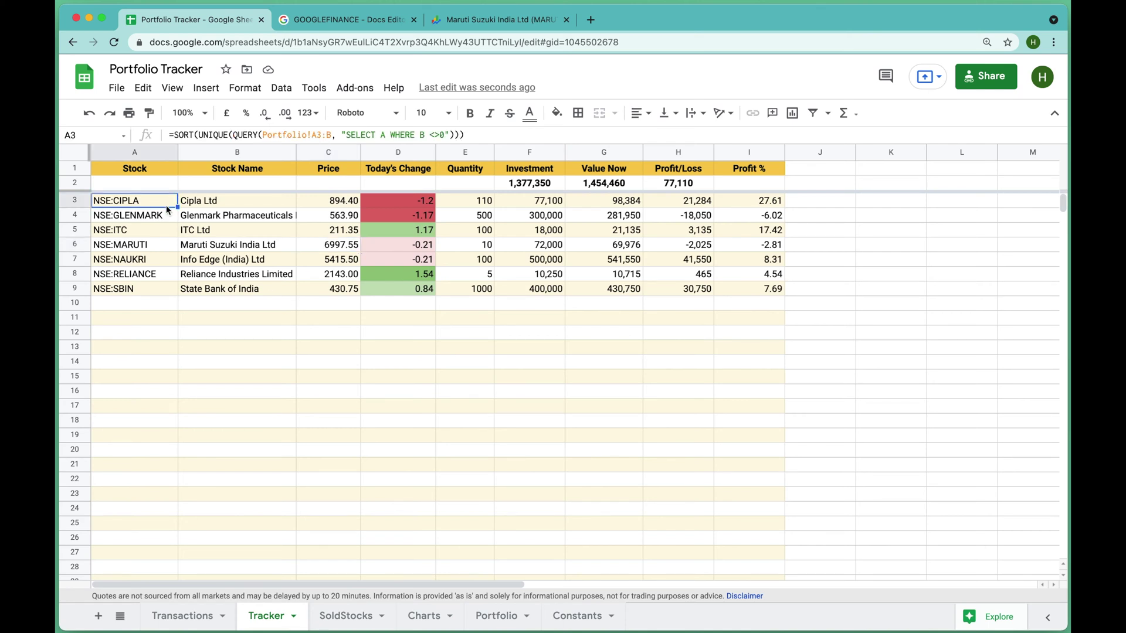
key("Right")
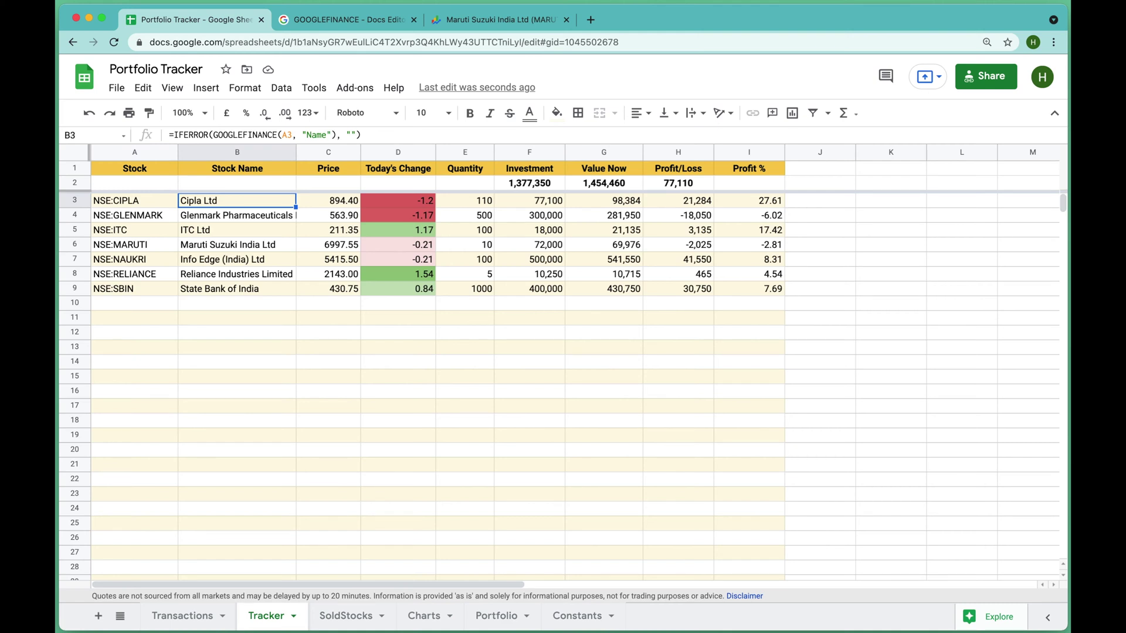
key("Right")
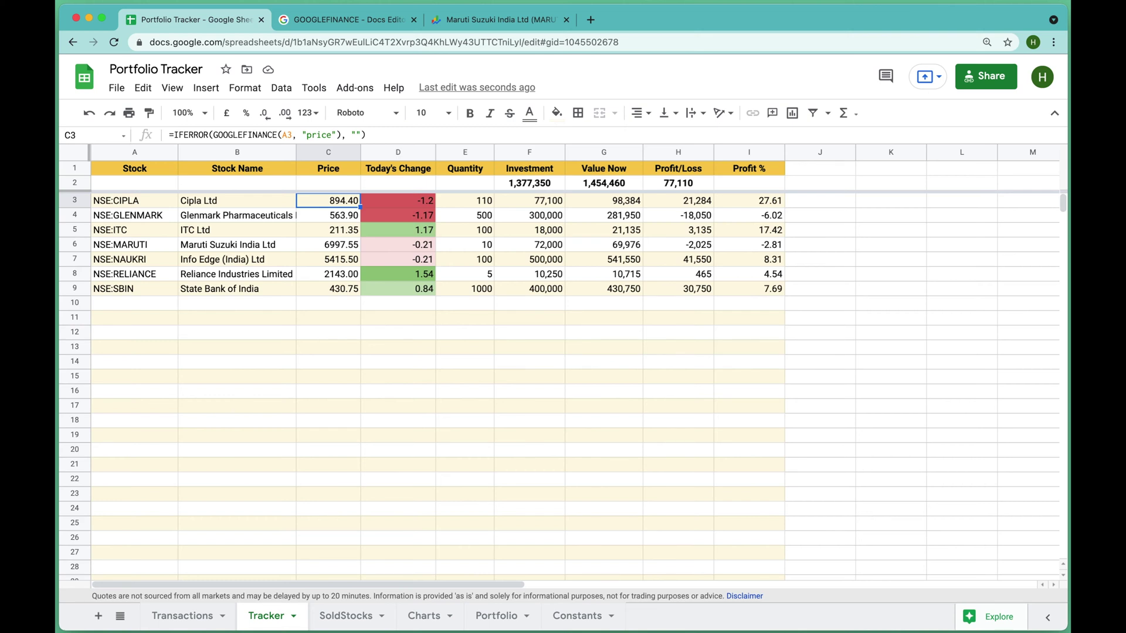
left_click(398, 200)
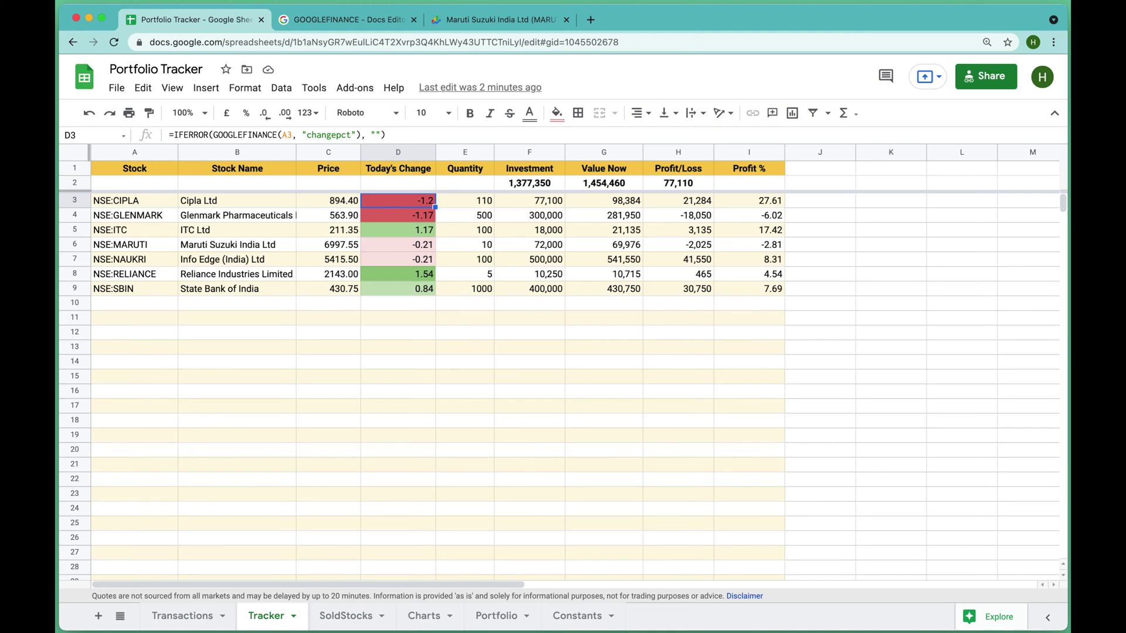
left_click(405, 275)
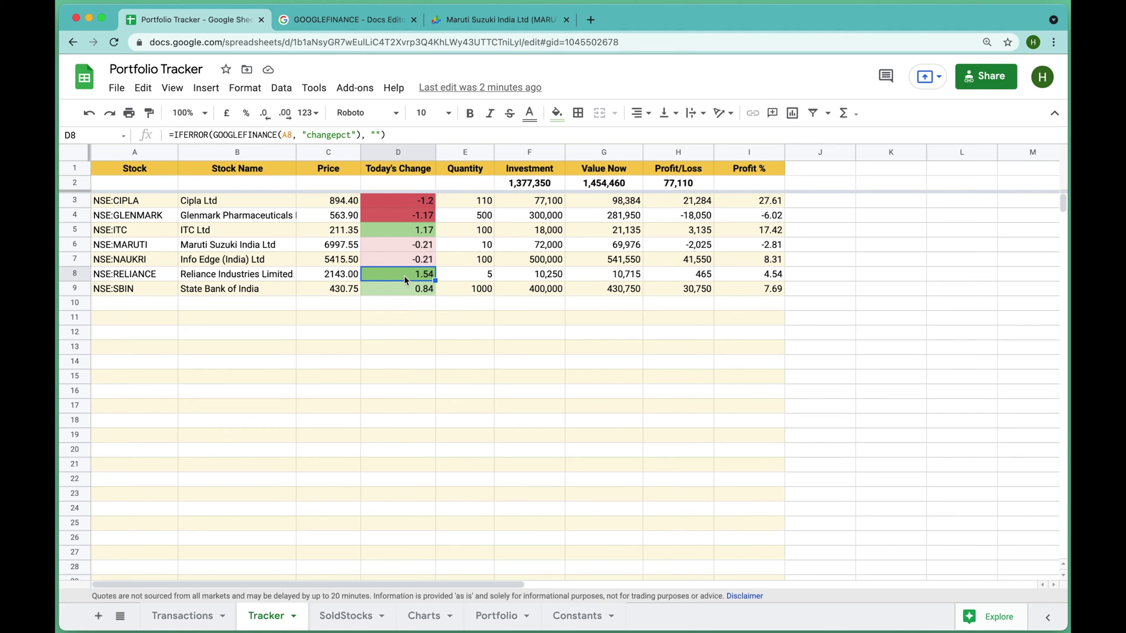
left_click(402, 205)
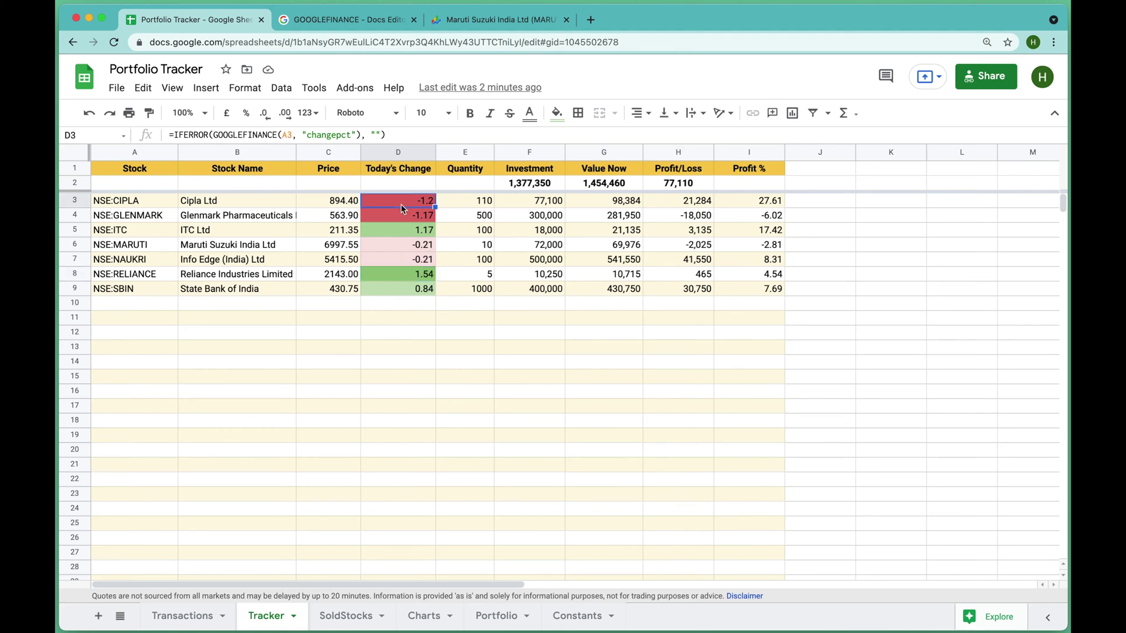
key("Right")
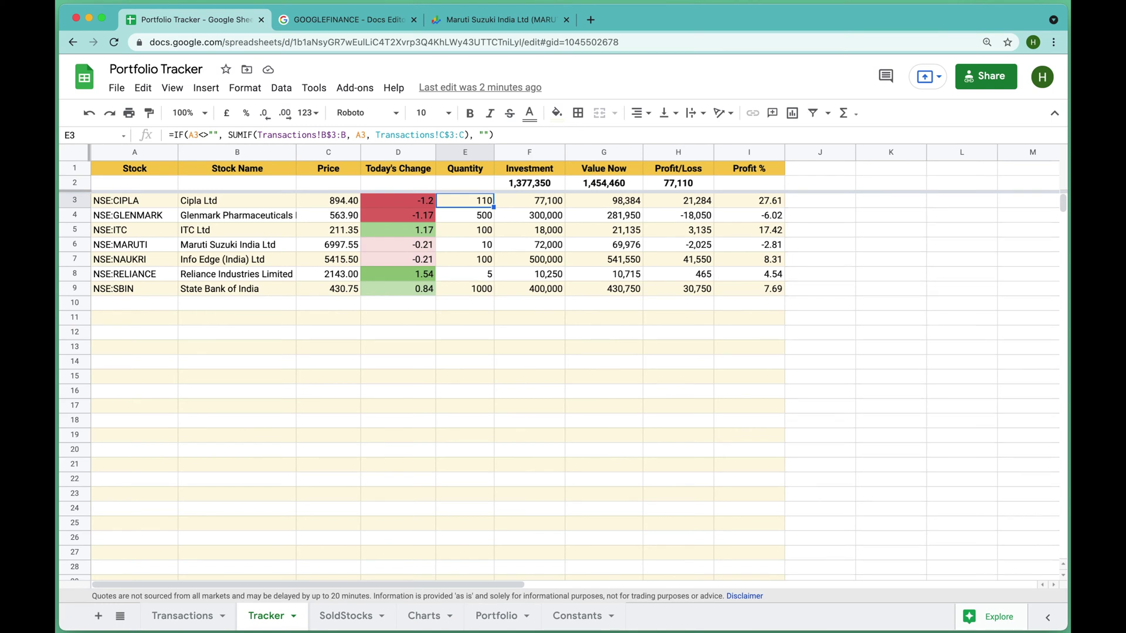
key("Right")
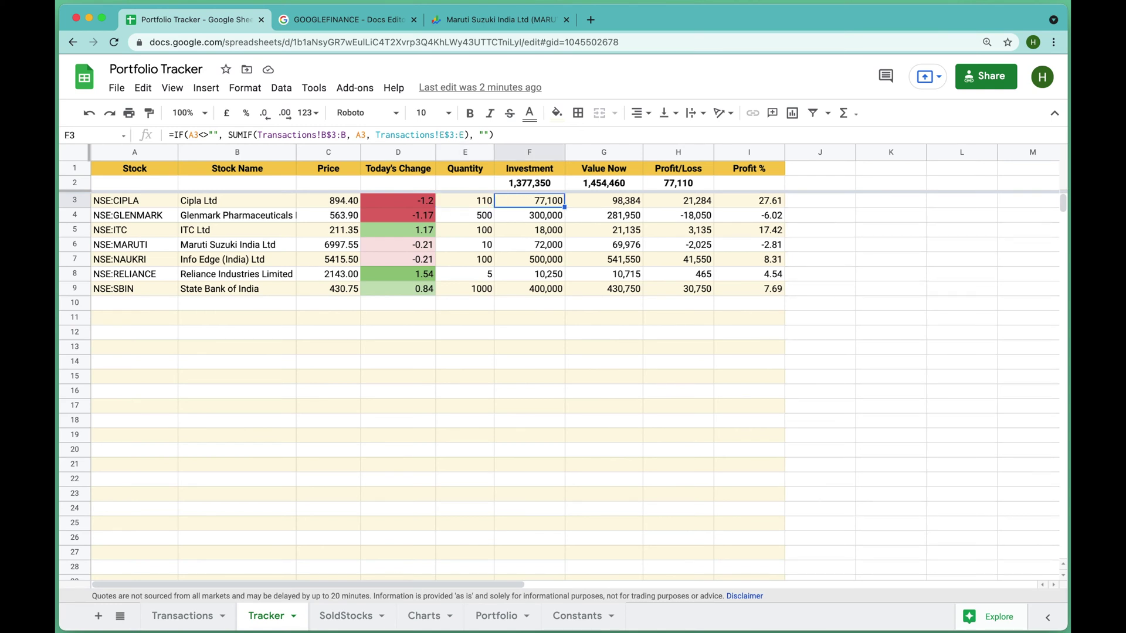
key("Right")
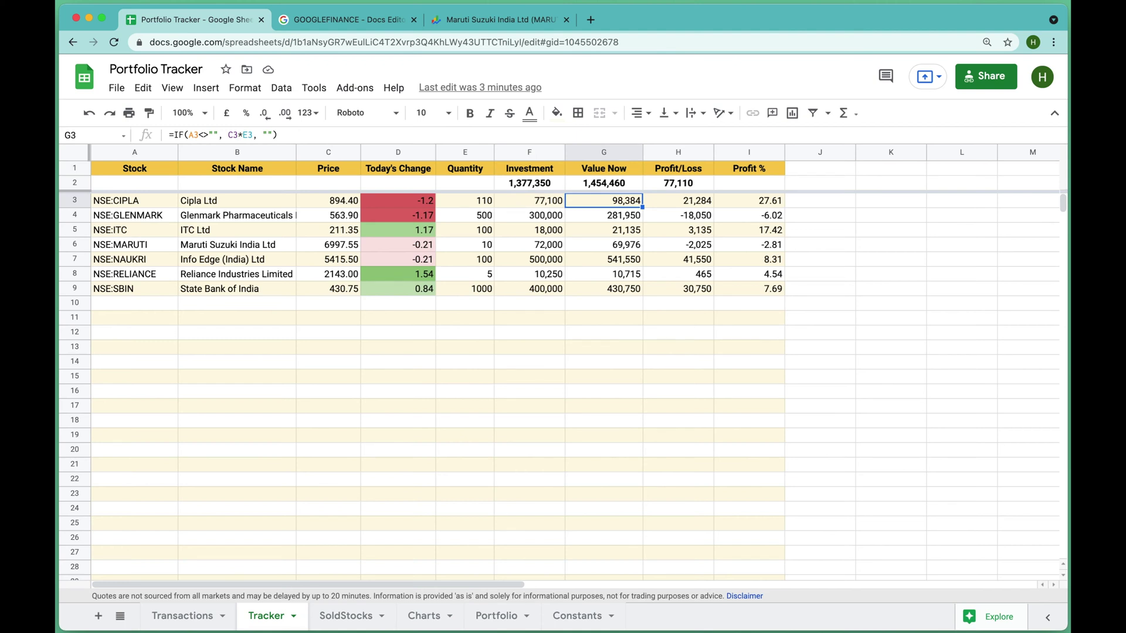
key("Right")
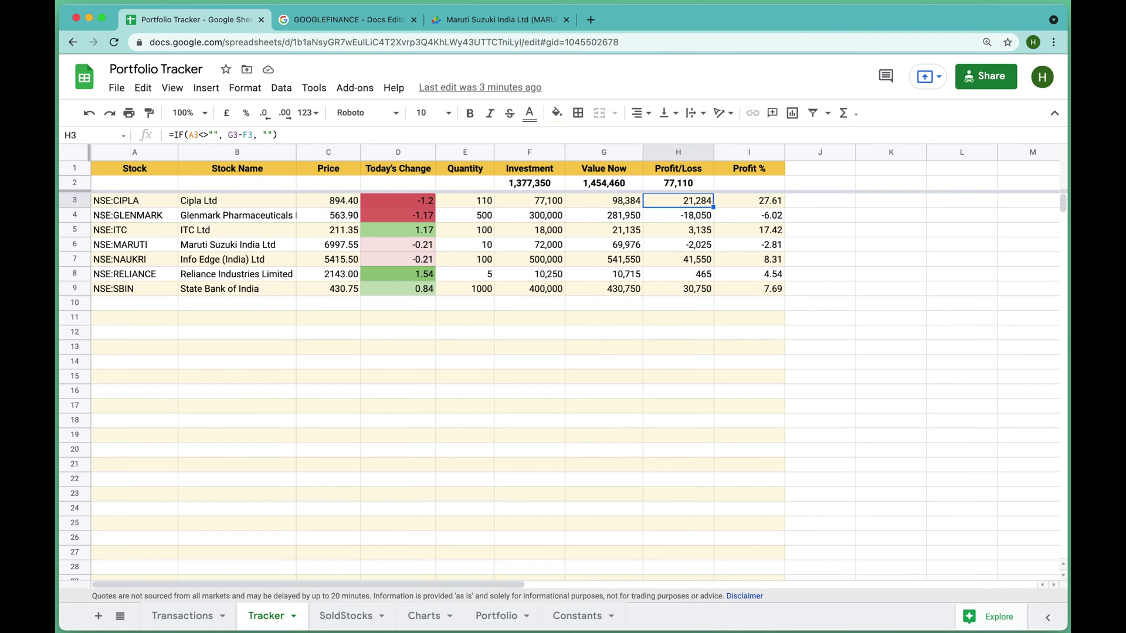
key("Right")
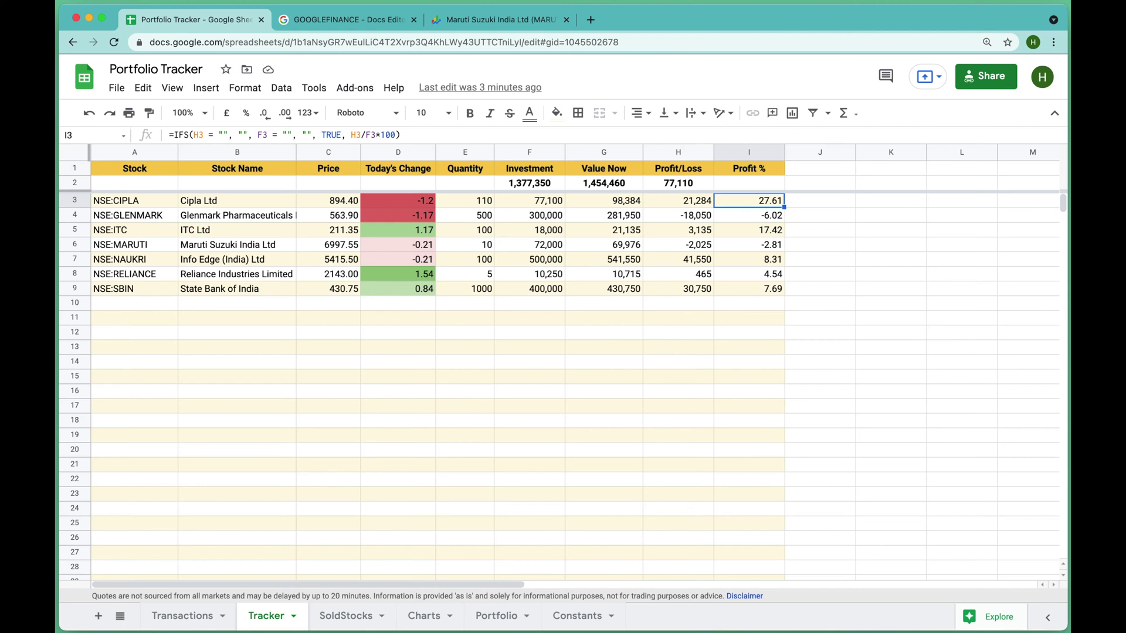
Examine the total formulas for Profit/Loss, Value Now and Investment in row 2 of the Tracker sheet
left_click(679, 201)
left_click(679, 183)
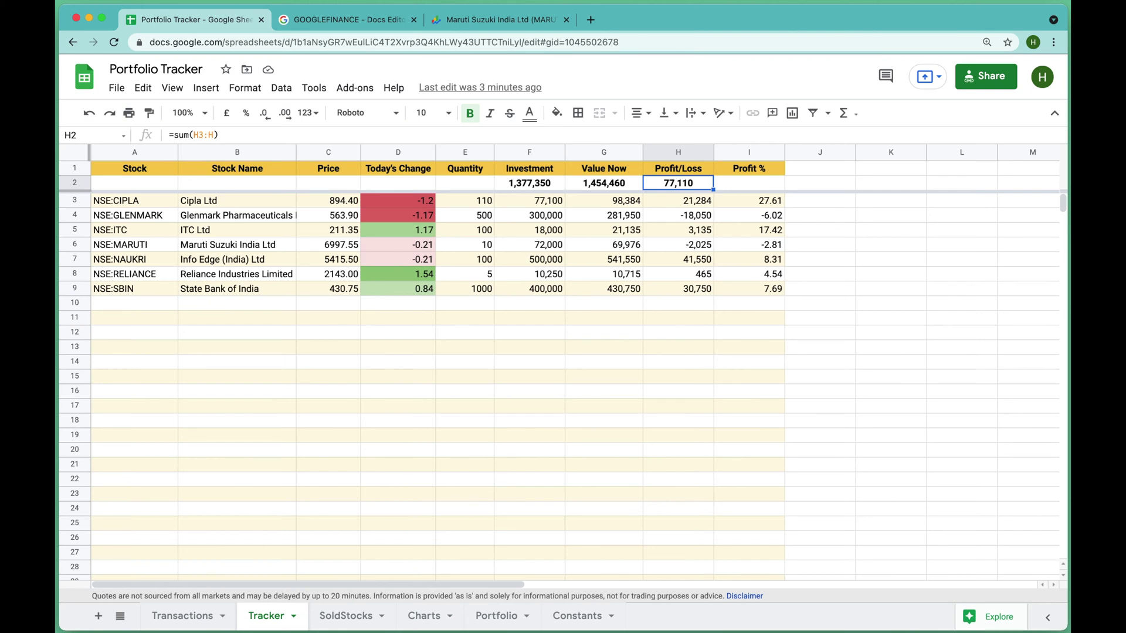
left_click(604, 183)
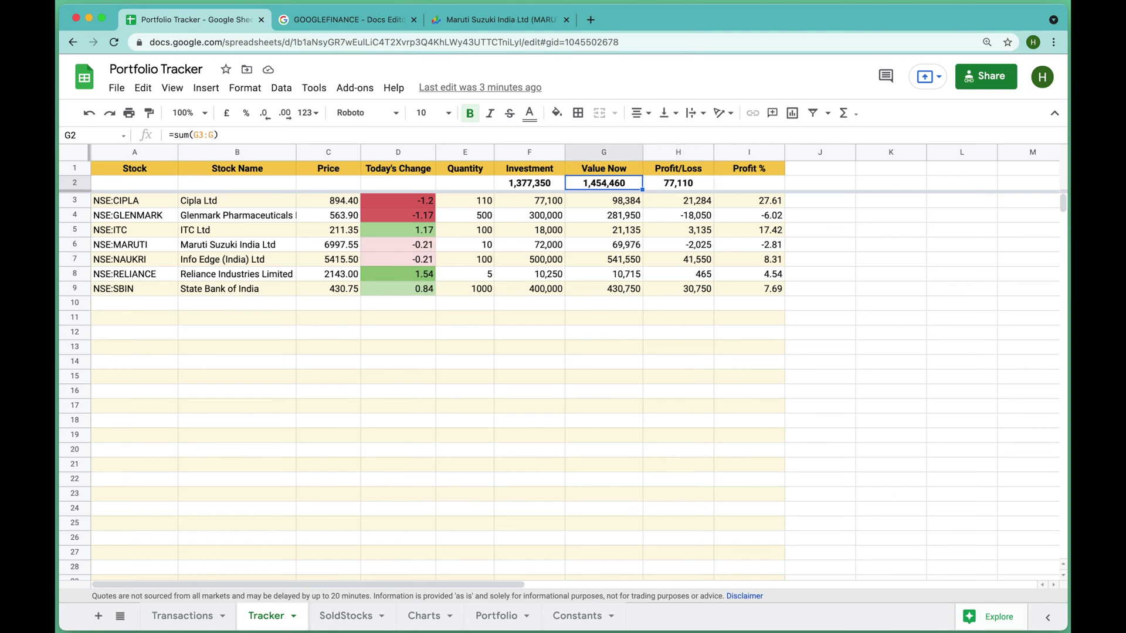
left_click(529, 183)
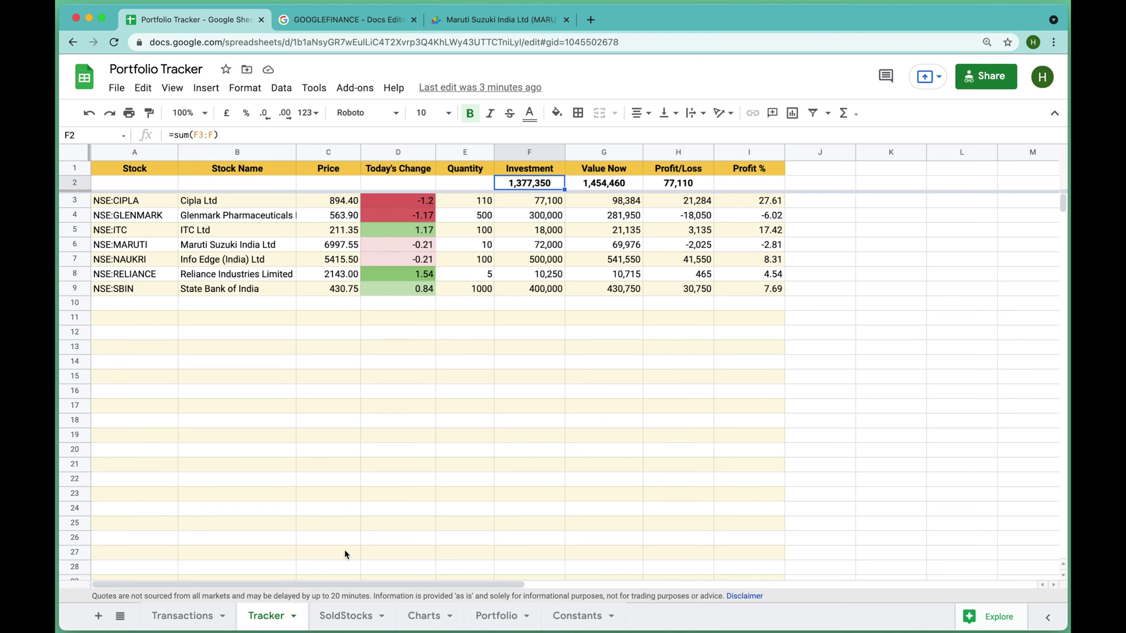
Compare the SoldStocks sheet's Vakrangee entry with the stock's purchase and sale rows, 3 and 7, in the Transactions sheet
left_click(346, 617)
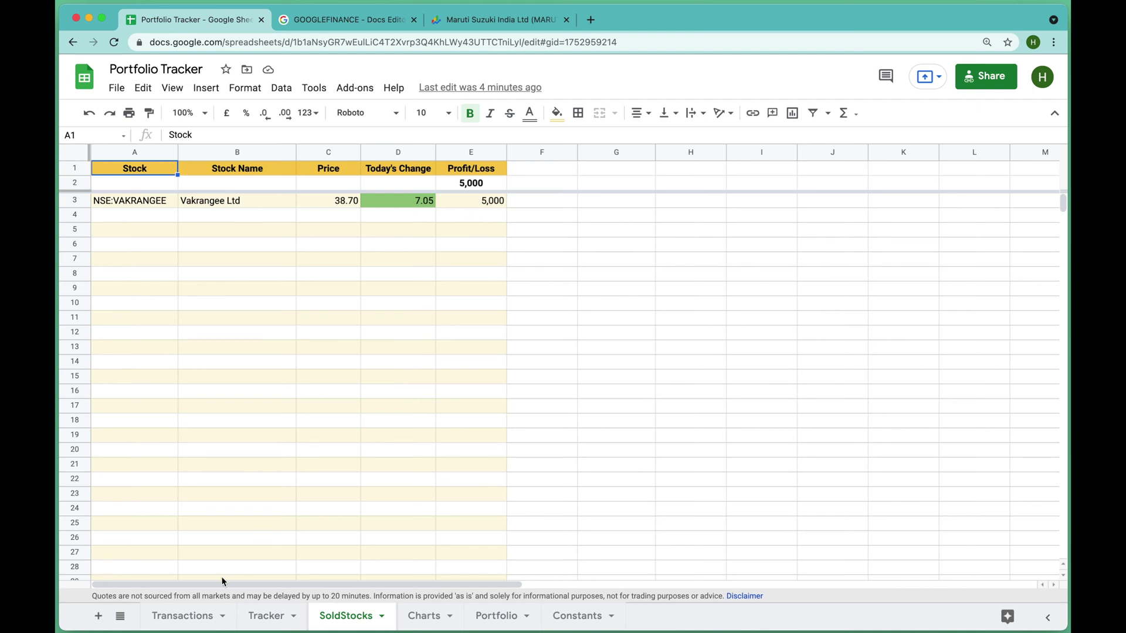
left_click(186, 617)
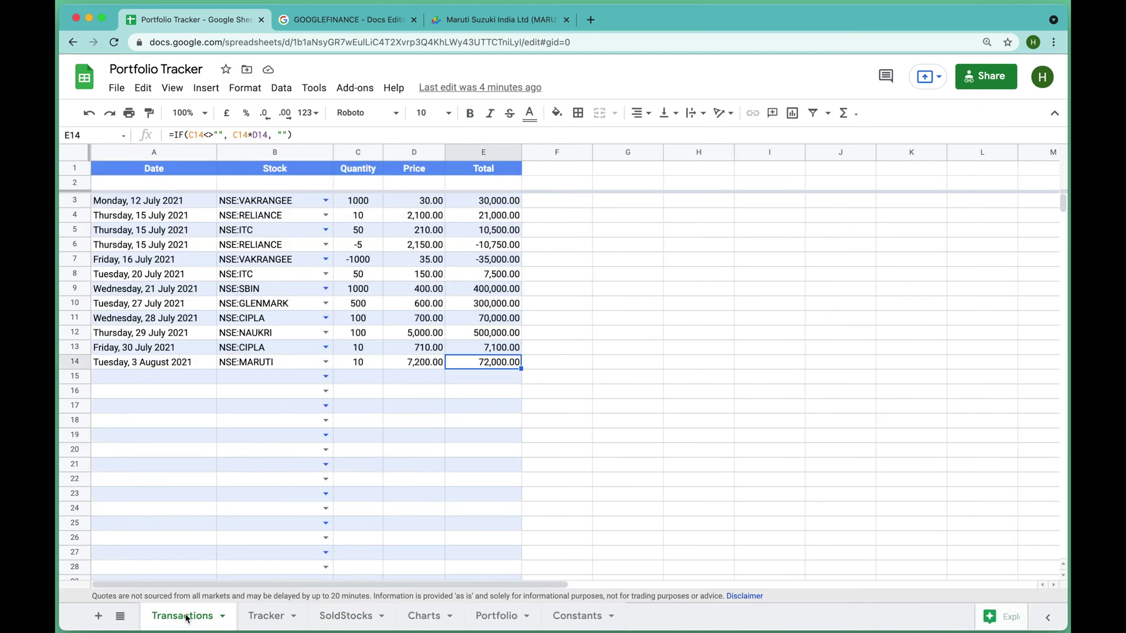
left_click(74, 200)
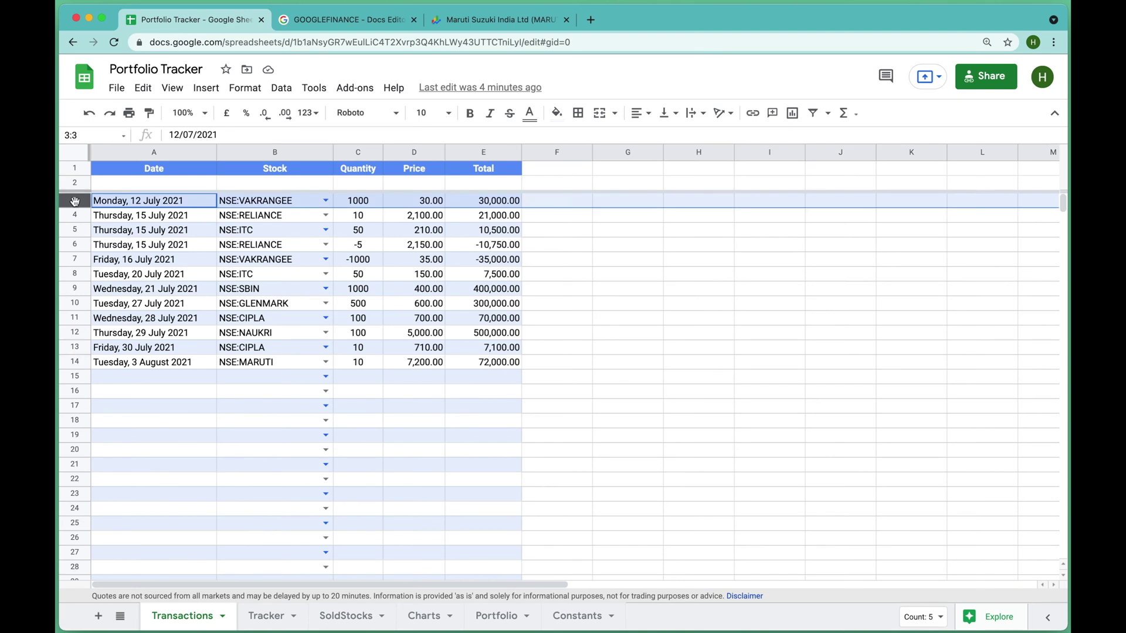
left_click(78, 259, "super")
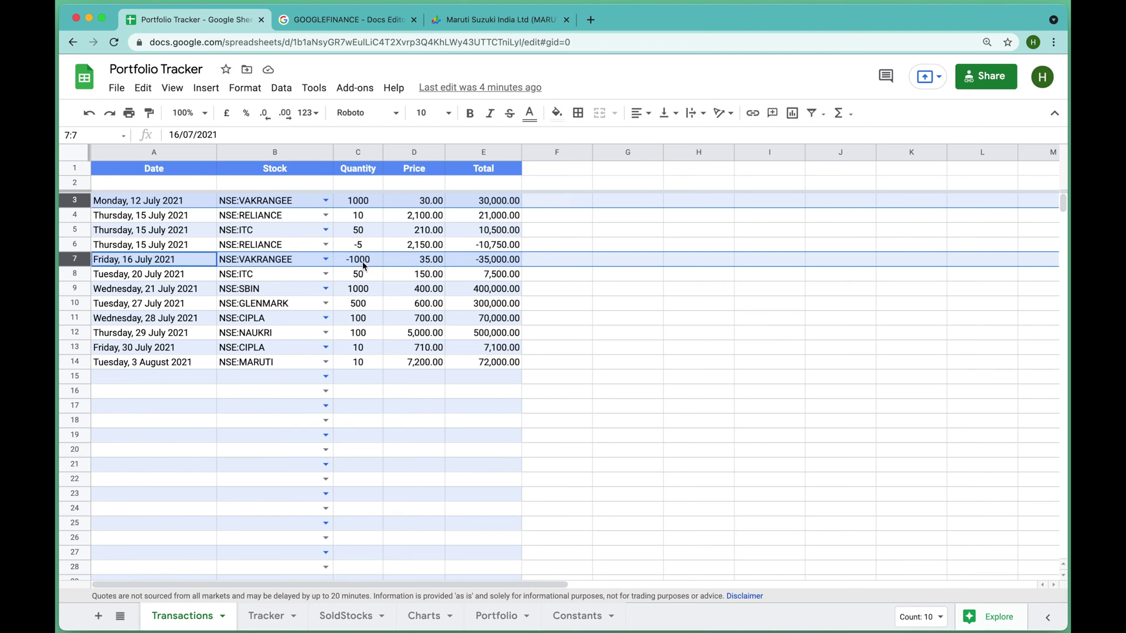
left_click(346, 615)
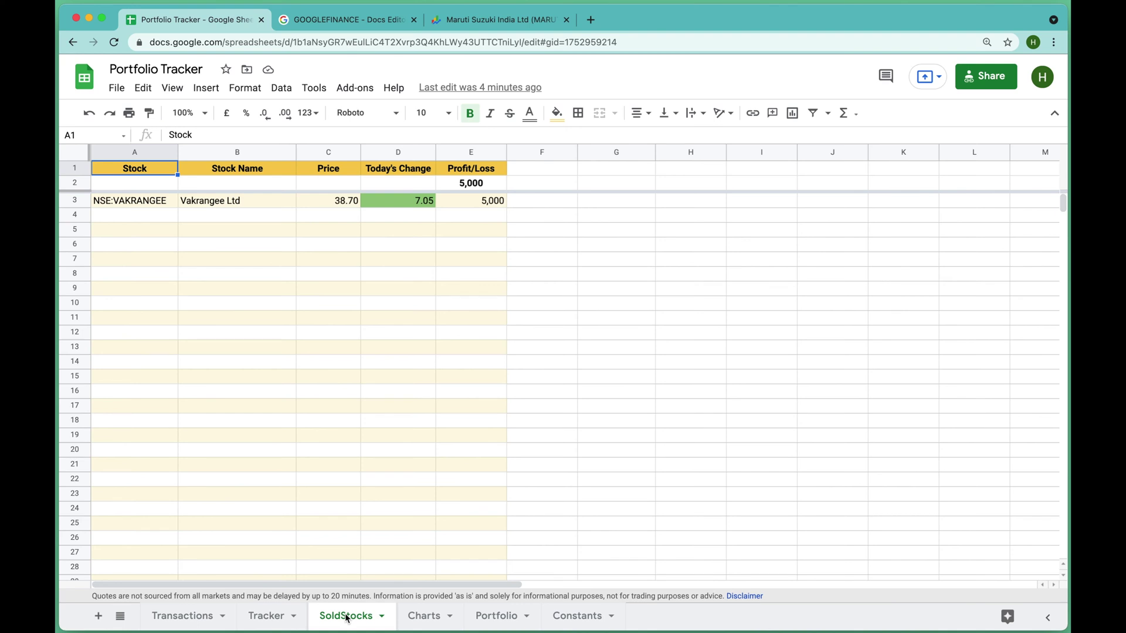
Set the stock analysed in the Charts sheet to NSE:CIPLA
left_click(415, 621)
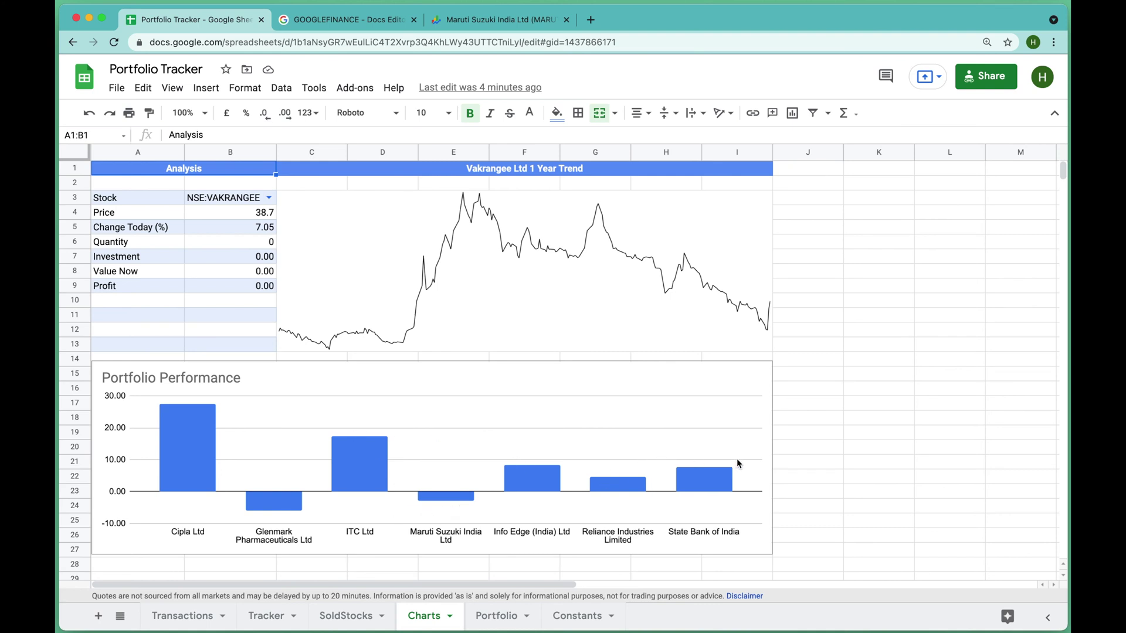
left_click(254, 200)
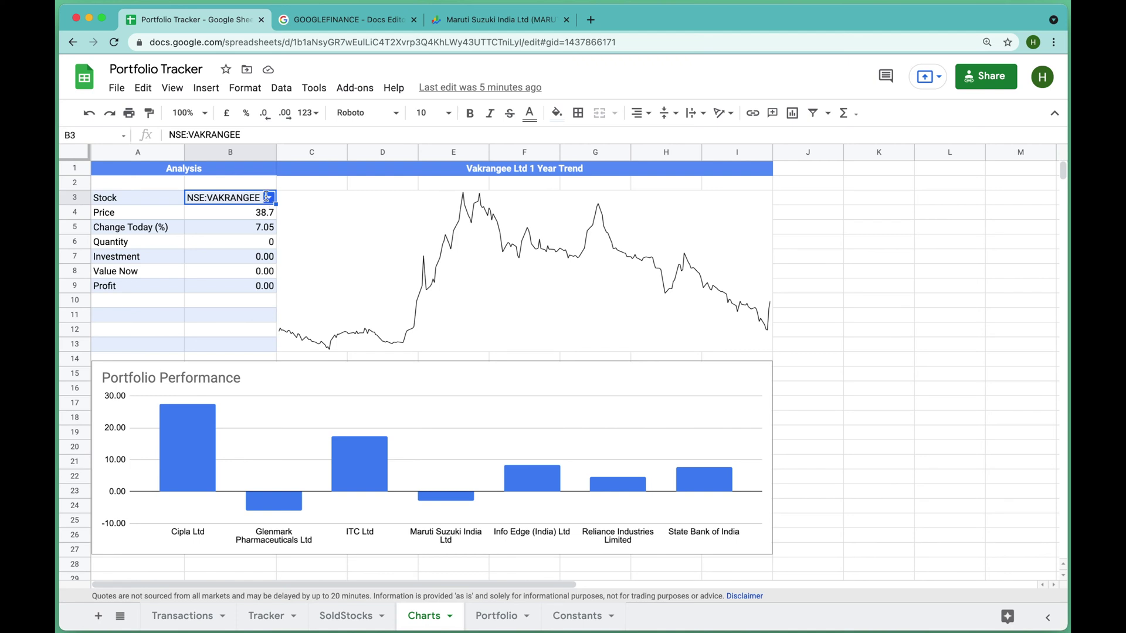
left_click(267, 200)
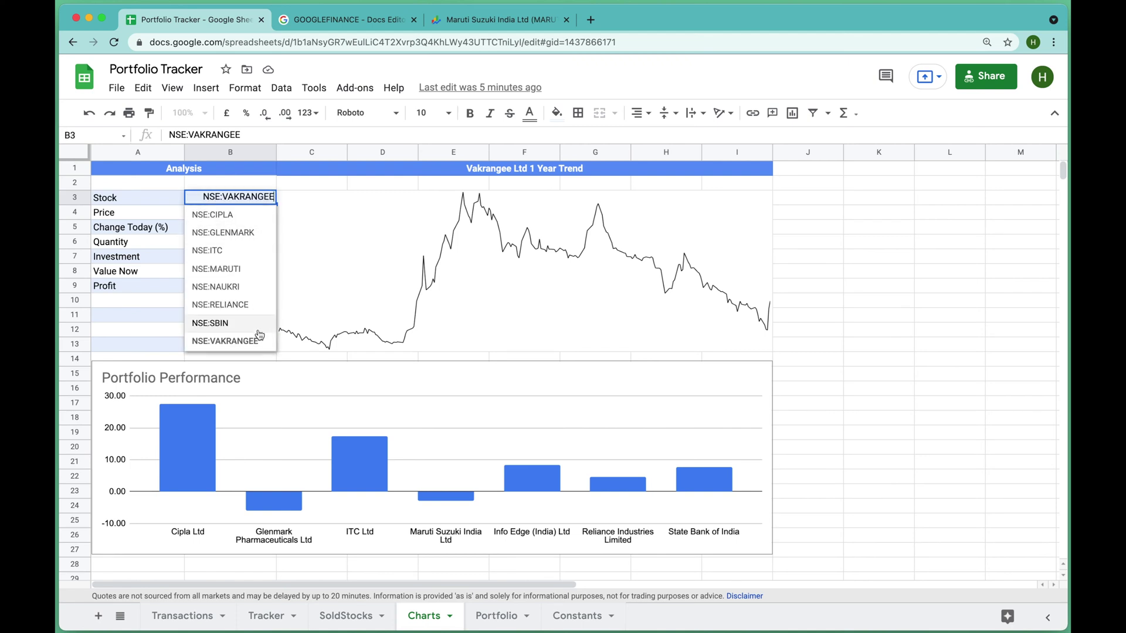
left_click(239, 216)
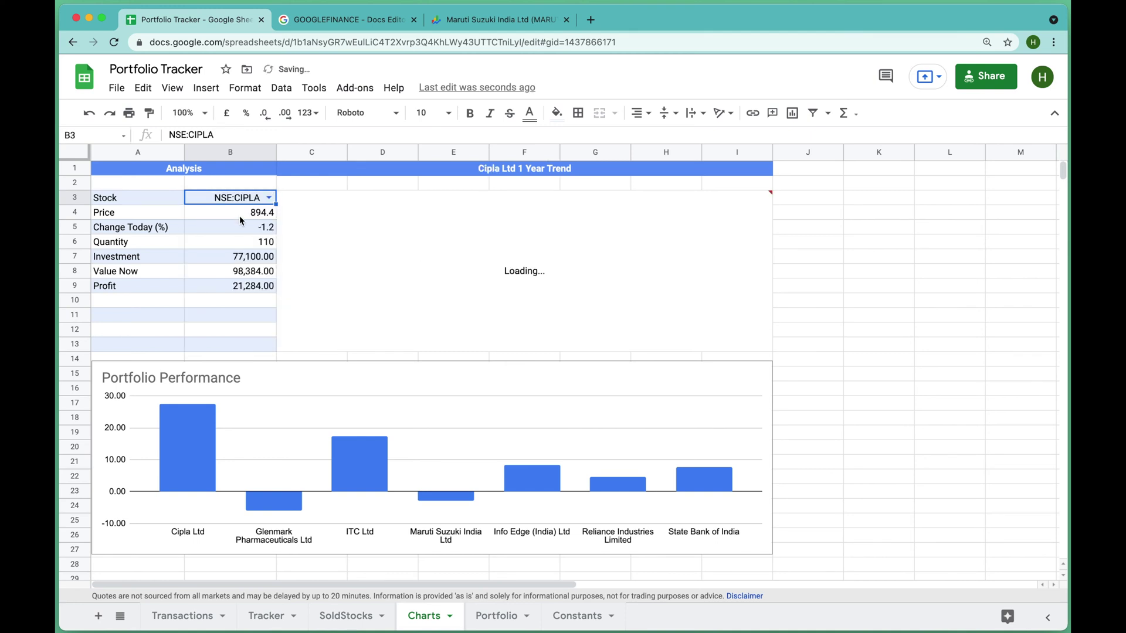
Examine the Charts sheet's formulas for Cipla's price, change, quantity, investment, value and profit, plus the one-year trend sparkline
left_click(222, 212)
left_click(228, 231)
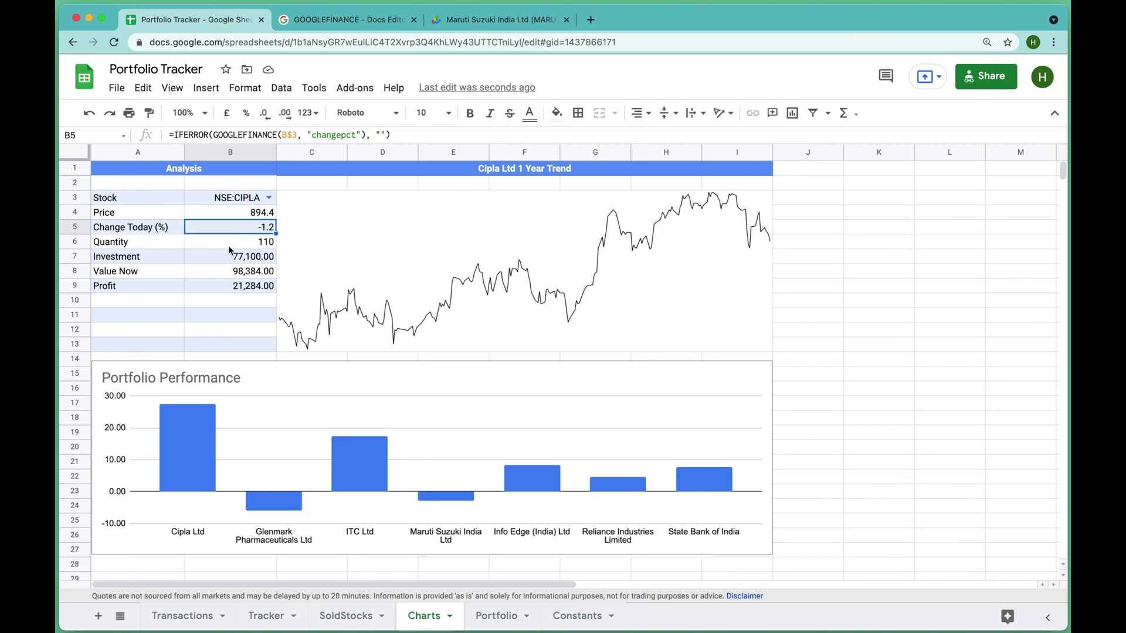
left_click(229, 245)
left_click(230, 258)
left_click(230, 271)
left_click(231, 284)
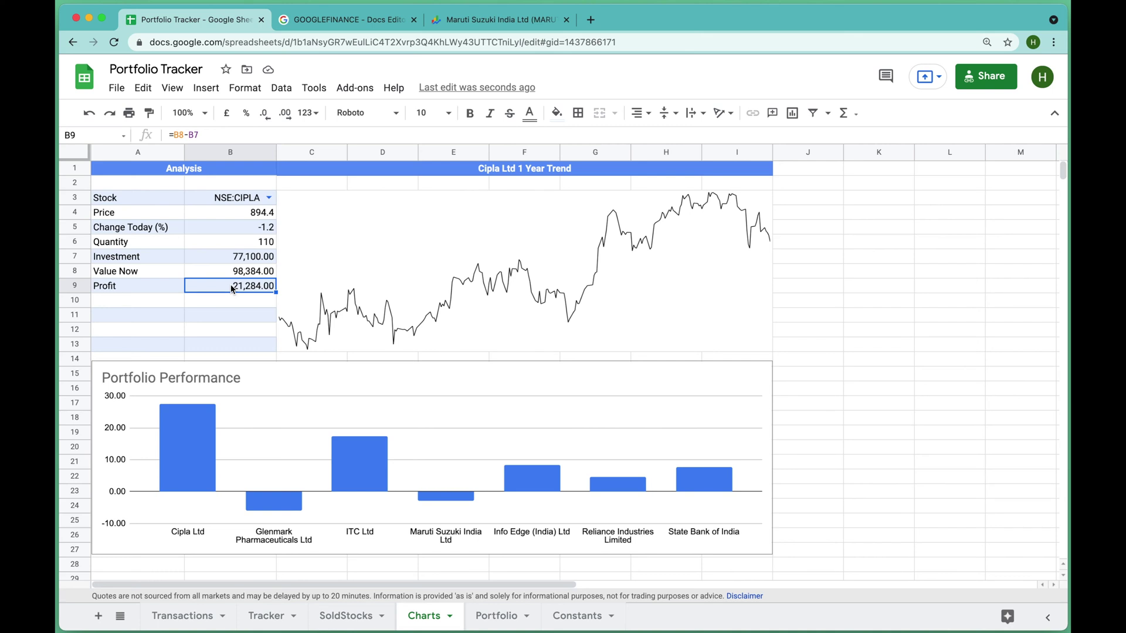
left_click(559, 248)
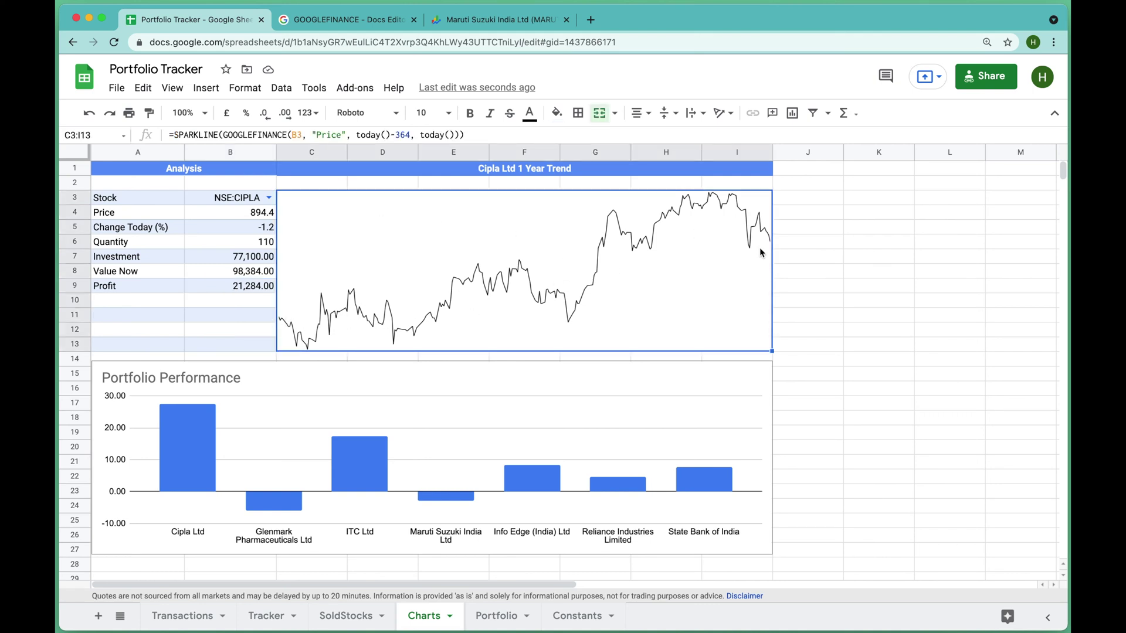
Switch the stock analysed in the Charts sheet to NSE:MARUTI
left_click(270, 198)
left_click(244, 266)
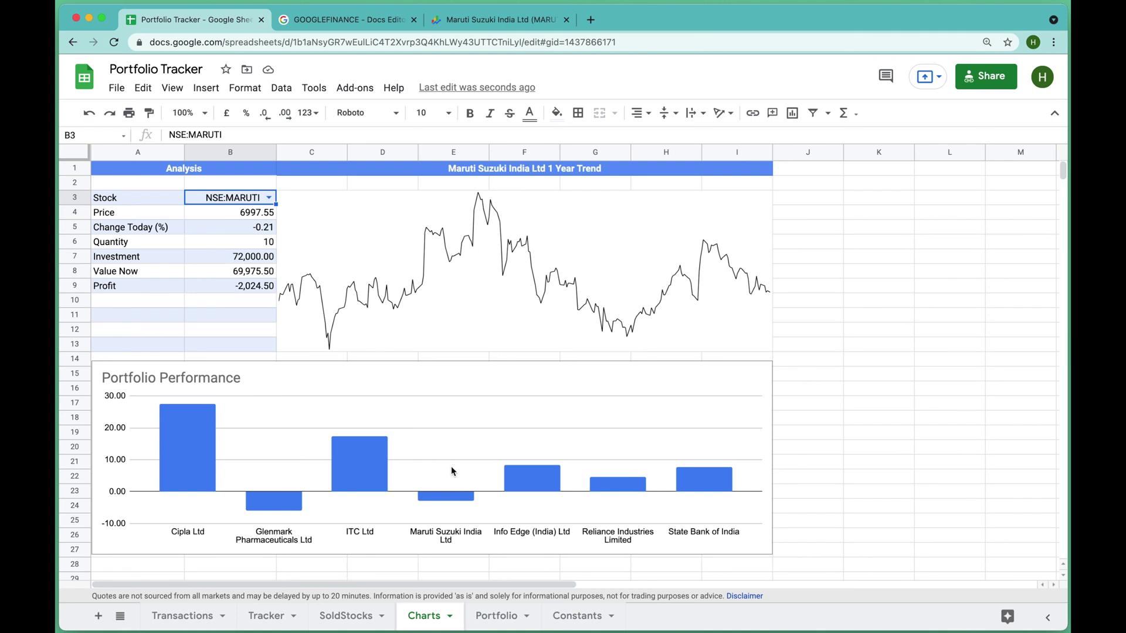
Look over the supporting Portfolio and Constants sheets, and go back through Charts to the SoldStocks sheet
left_click(497, 615)
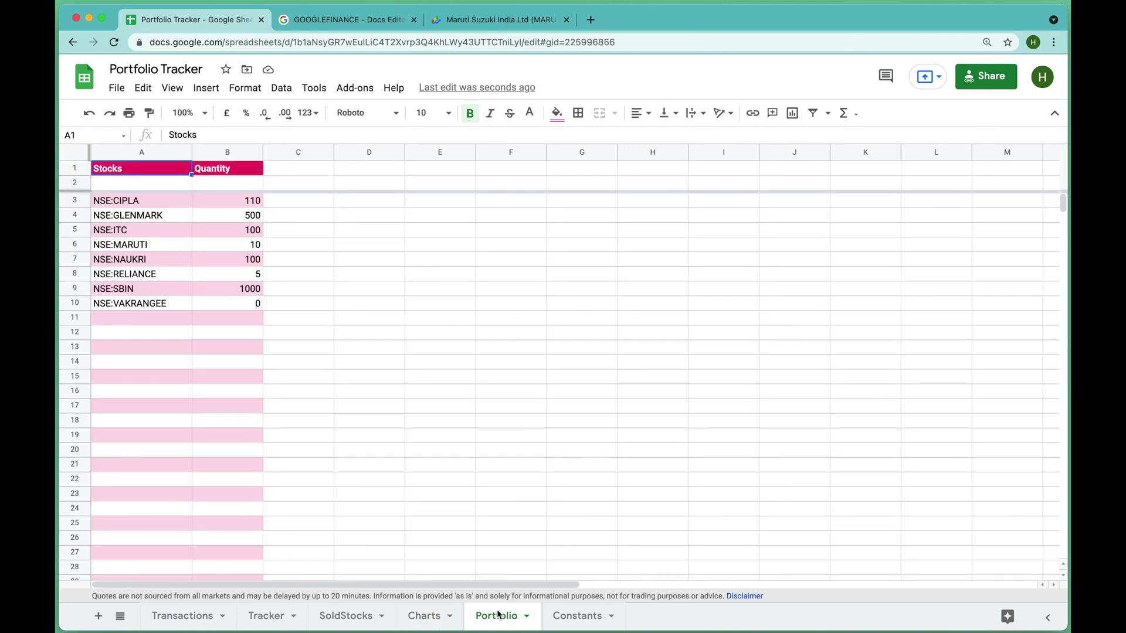
left_click(574, 618)
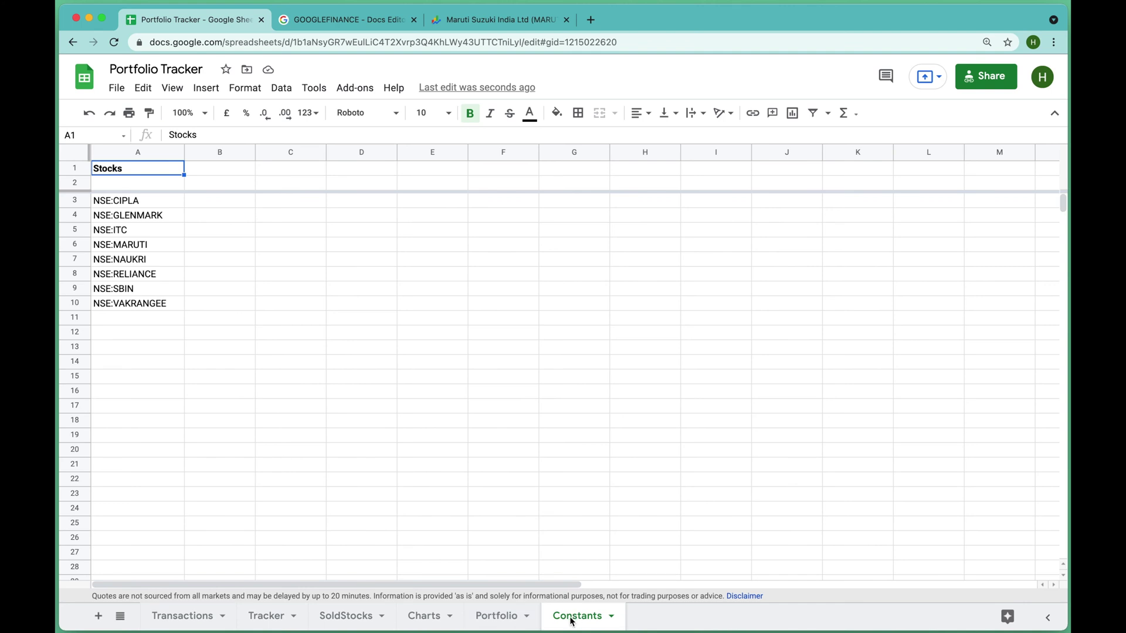
left_click(424, 621)
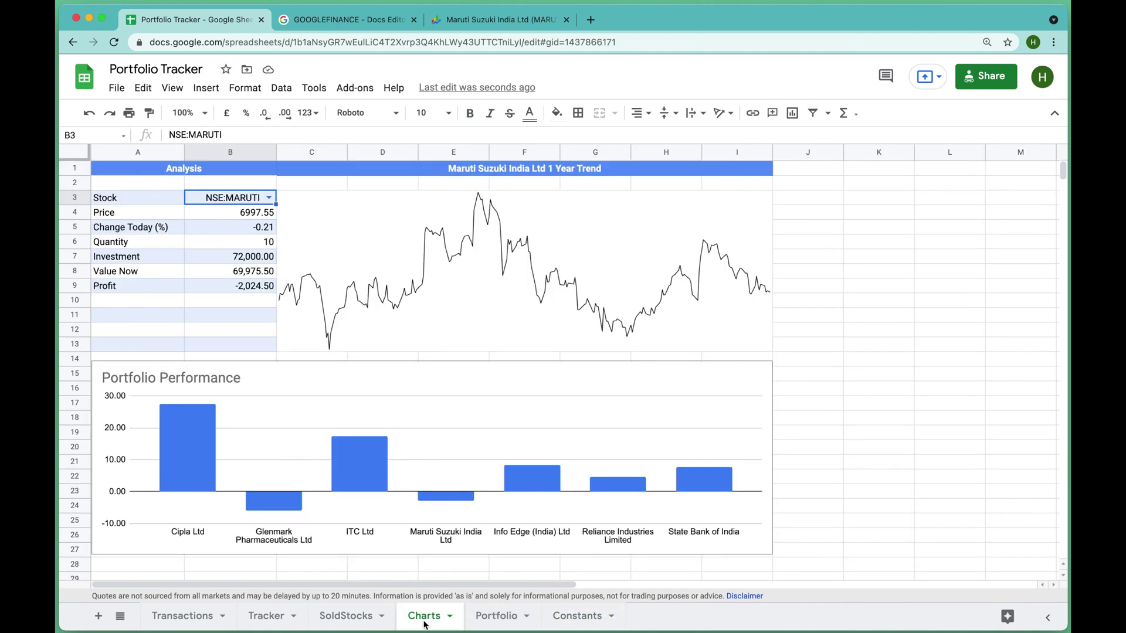
left_click(356, 618)
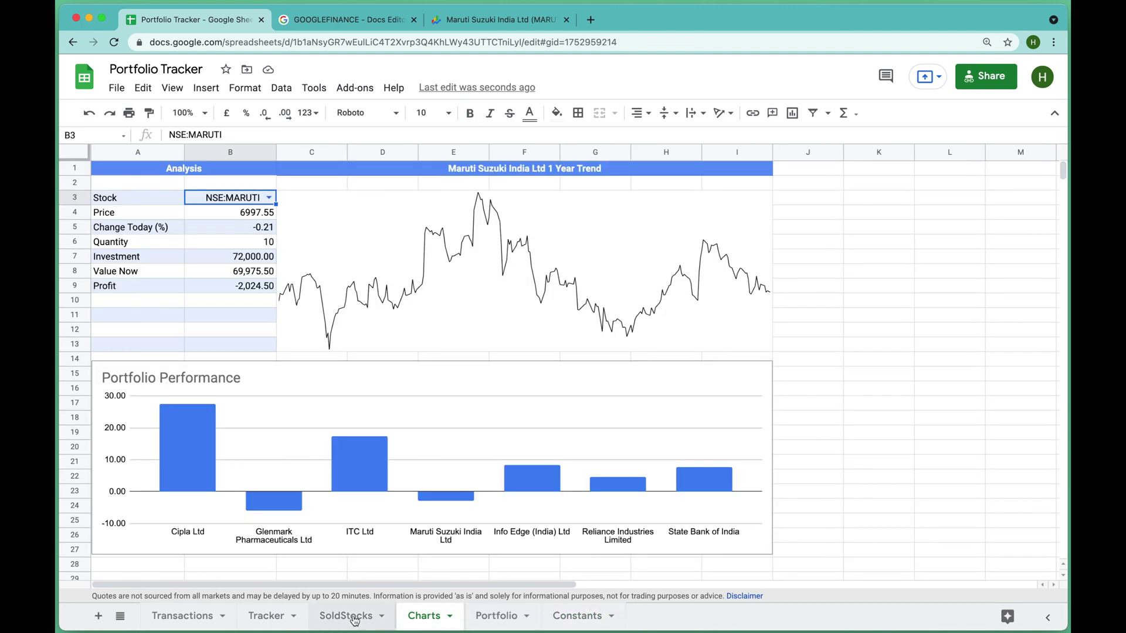
Return to the Transactions sheet and make a copy of the spreadsheet named Copy of Portfolio Tracker in My Drive
left_click(265, 620)
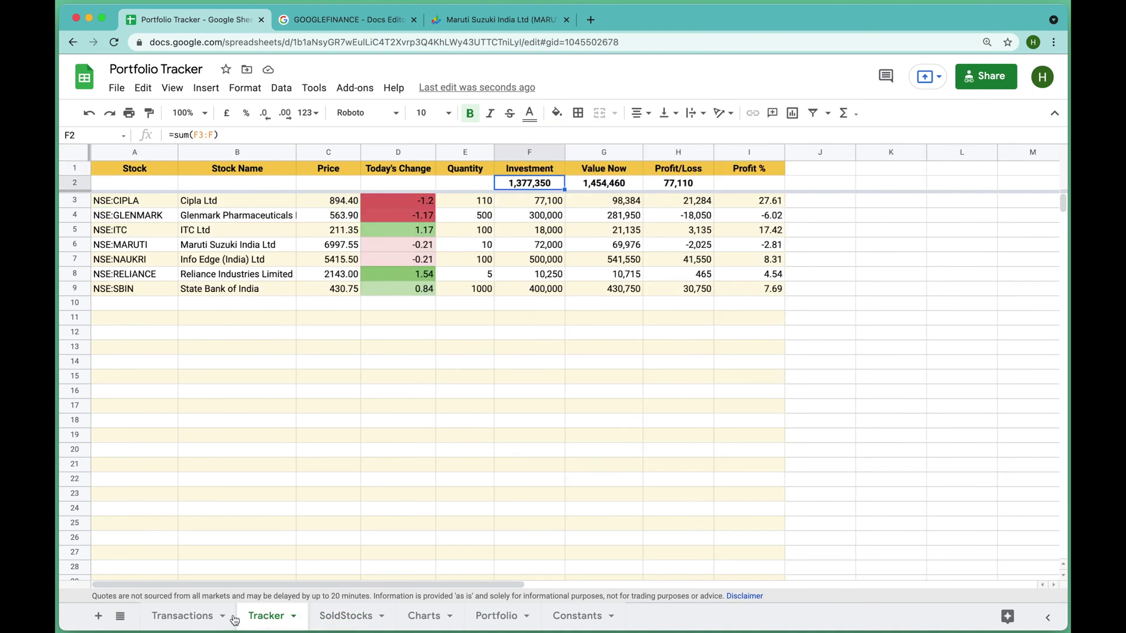
left_click(195, 617)
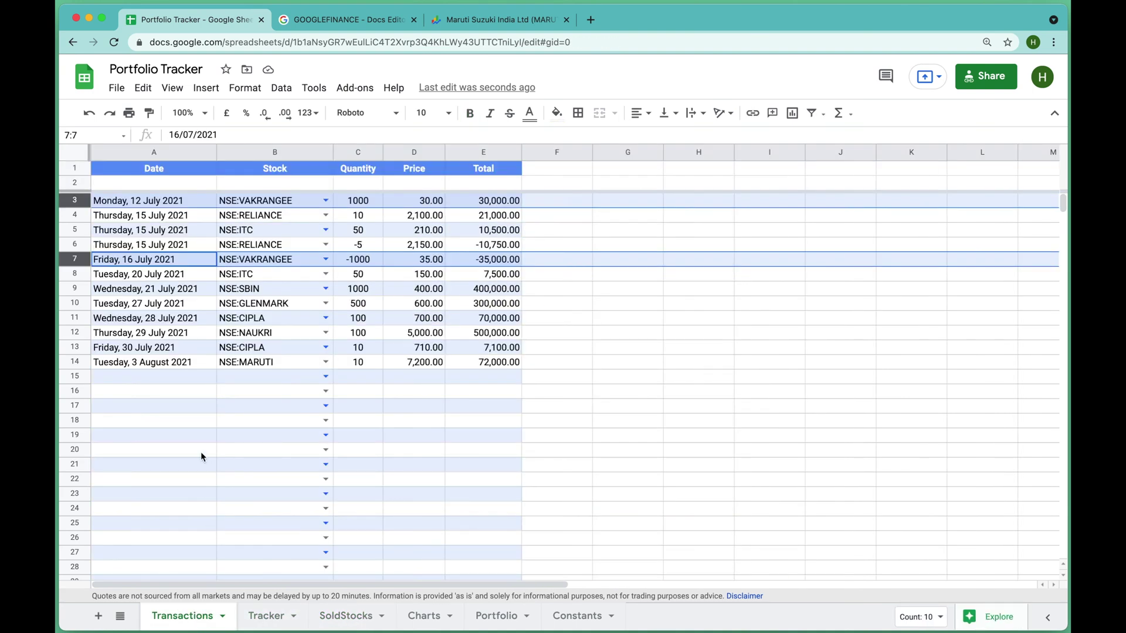
left_click(171, 404)
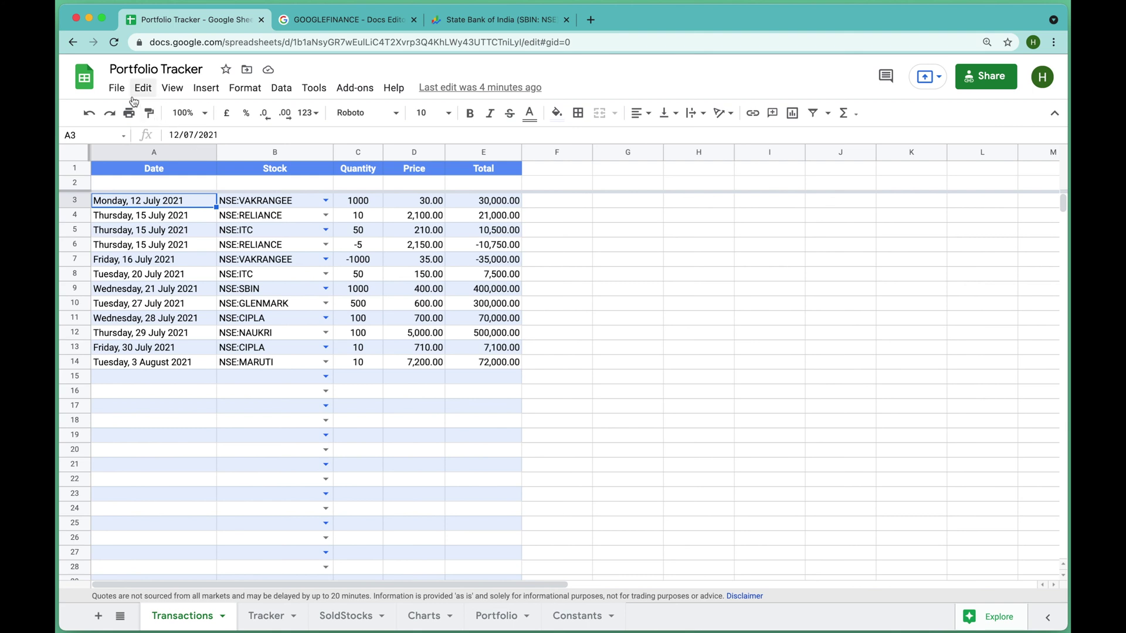
left_click(115, 89)
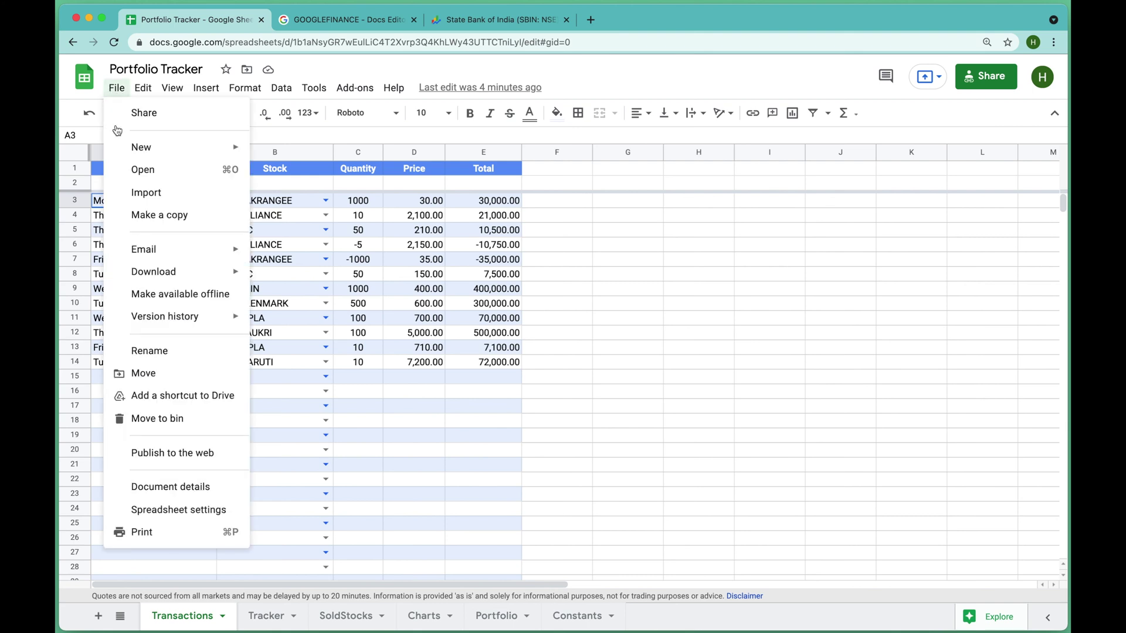
left_click(146, 219)
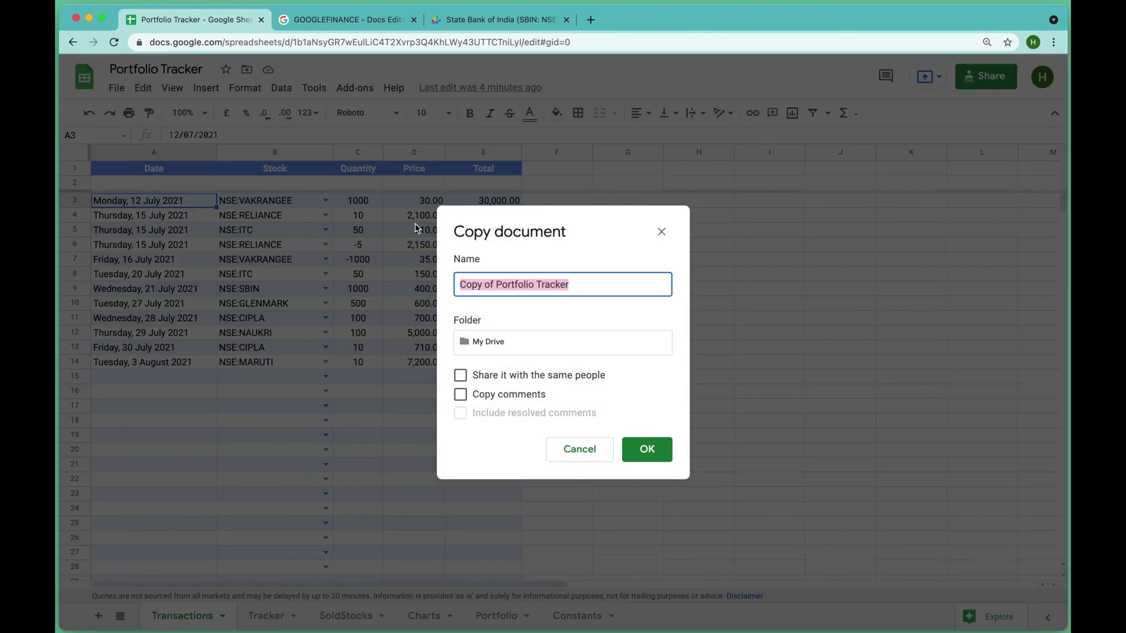
left_click(646, 447)
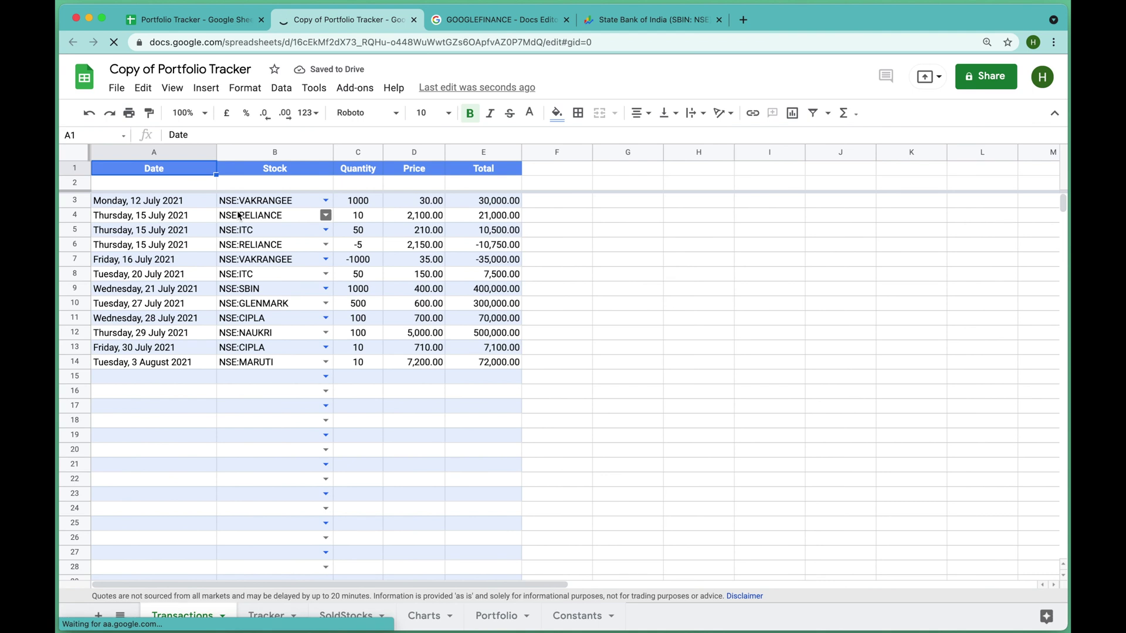
Clear the sample transactions in A3:D15 of the copy and record a 16 August 2021 purchase of 100 NSE:SBIN at 400 in row 3
left_click_drag(184, 200, 442, 380)
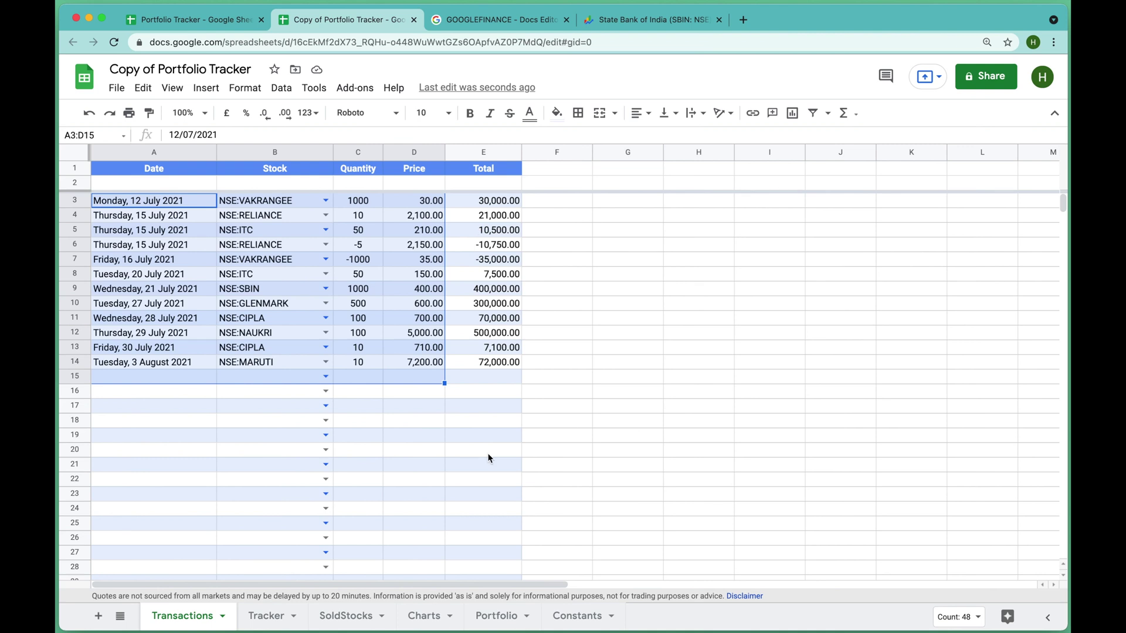
key("Delete")
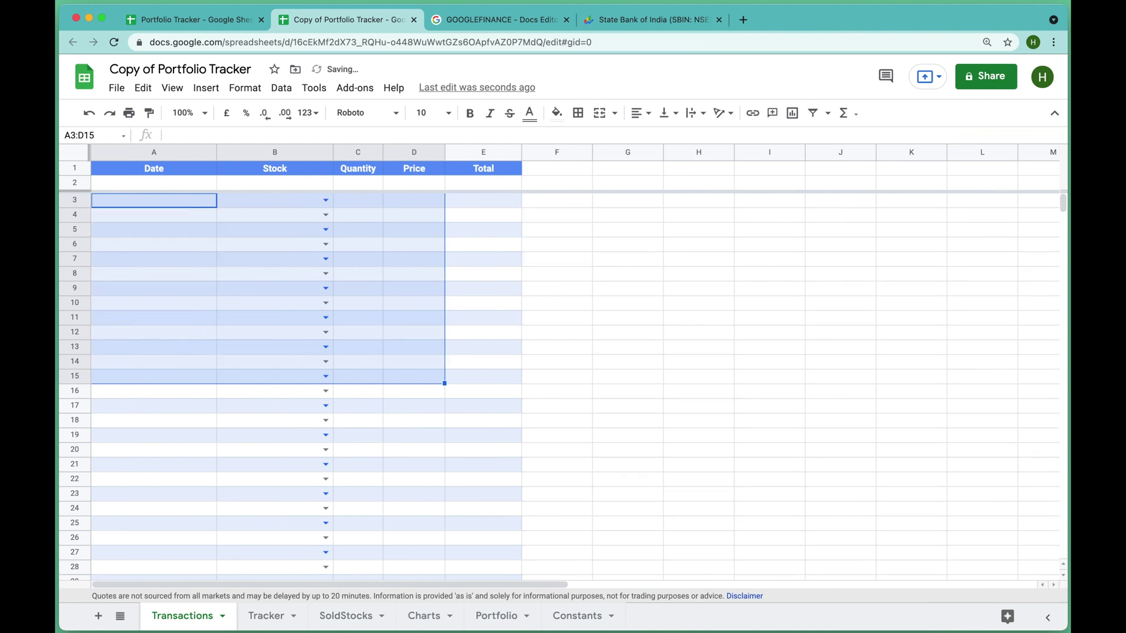
left_click(199, 203)
type("16 aug")
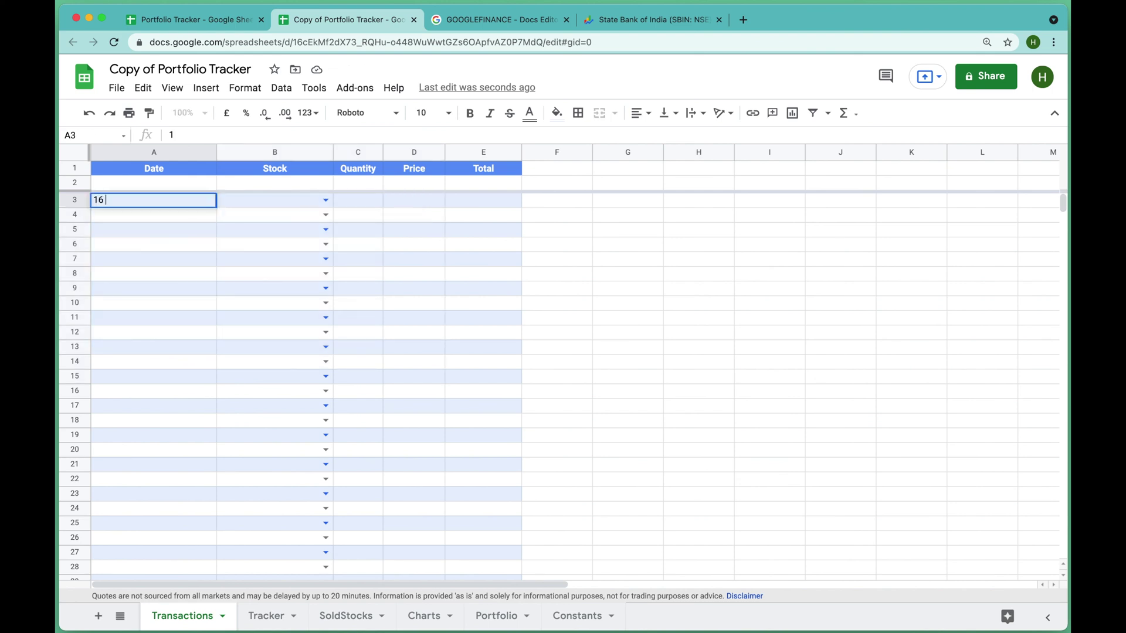
key("Tab")
type("NSE:")
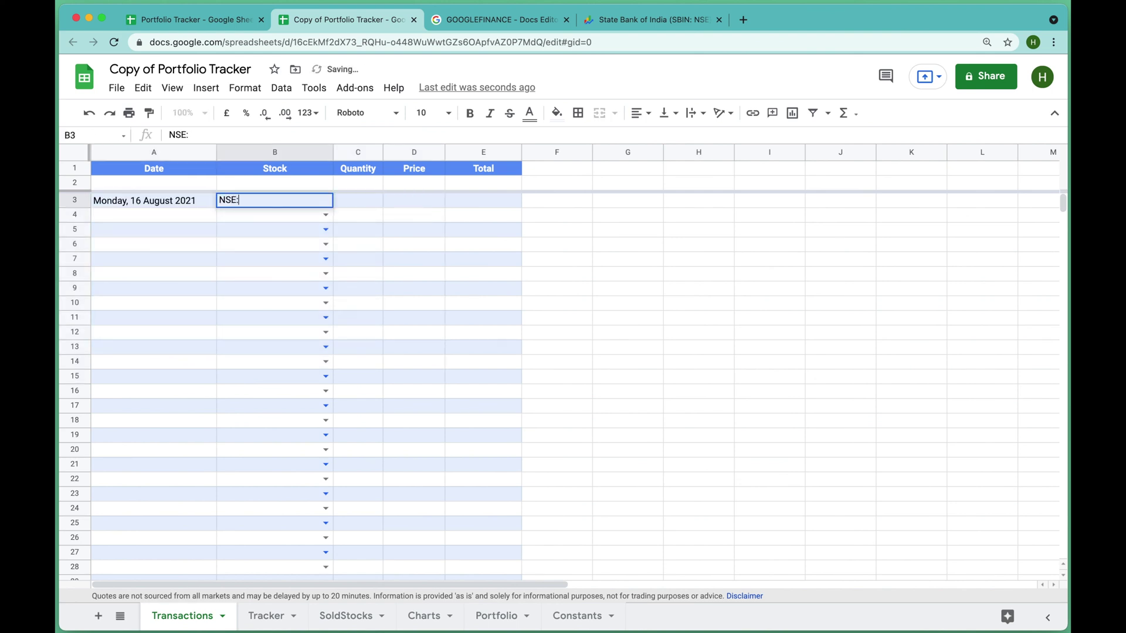
type("SBIN")
key("Tab")
type("100")
key("Tab")
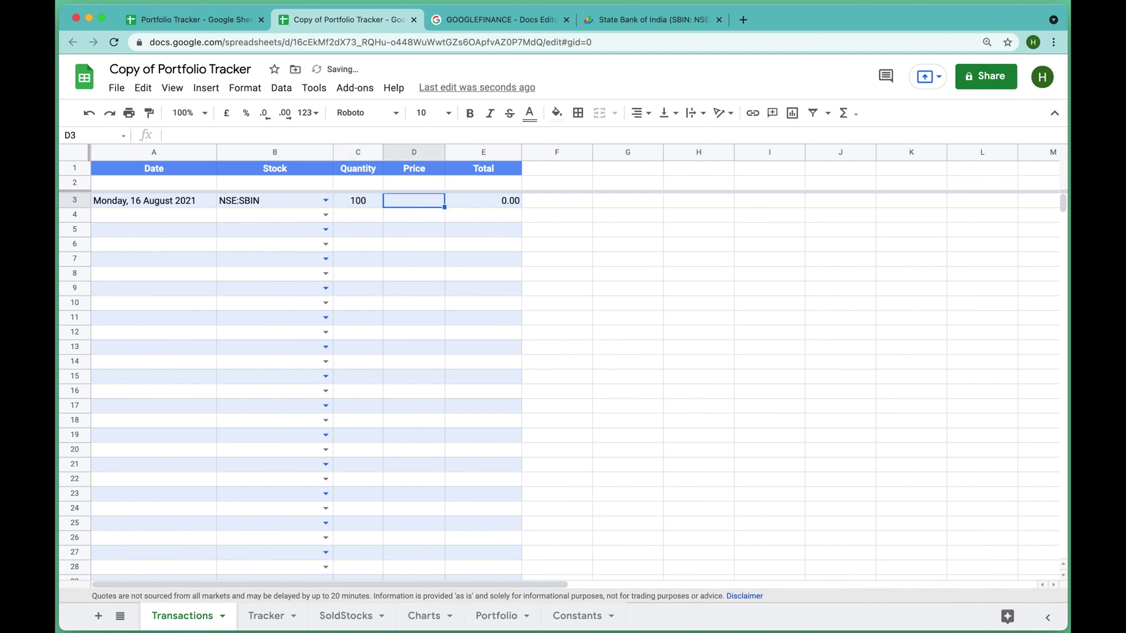
type("400")
key("Tab")
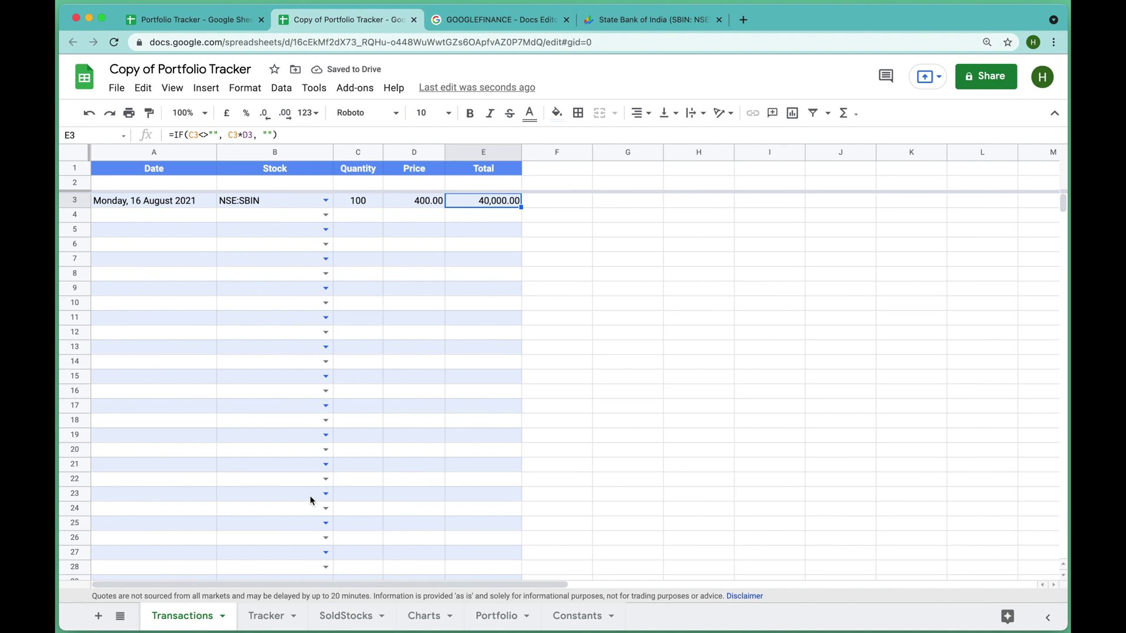
Check the copy's Tracker and SoldStocks sheets, and set the stock analysed in the Charts sheet to NSE:SBIN
left_click(269, 617)
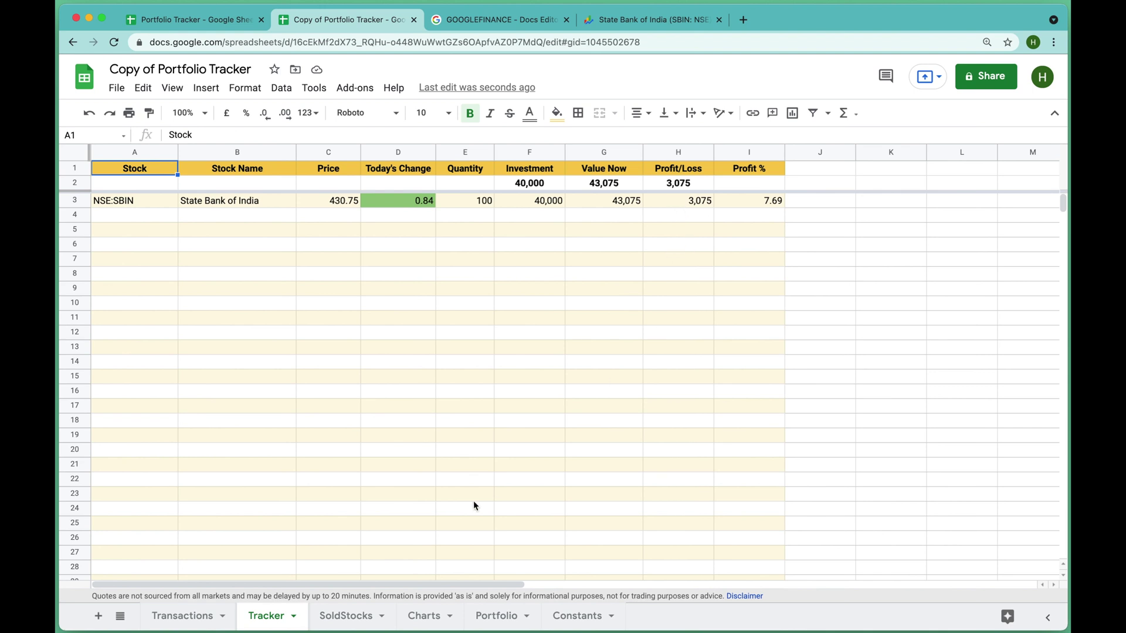
left_click(343, 615)
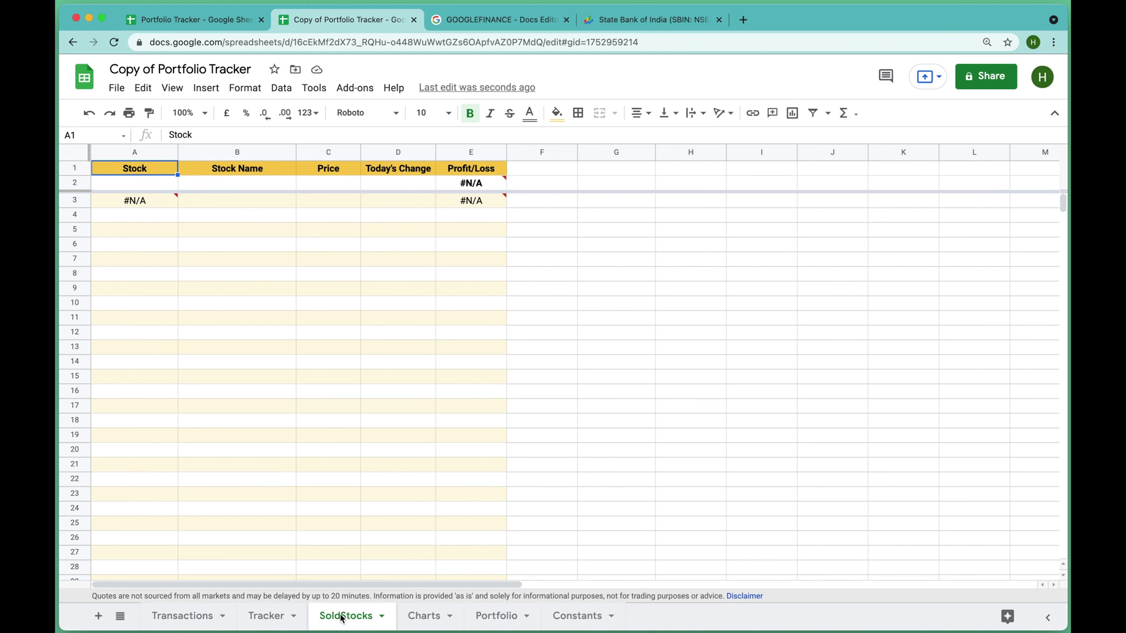
left_click(427, 620)
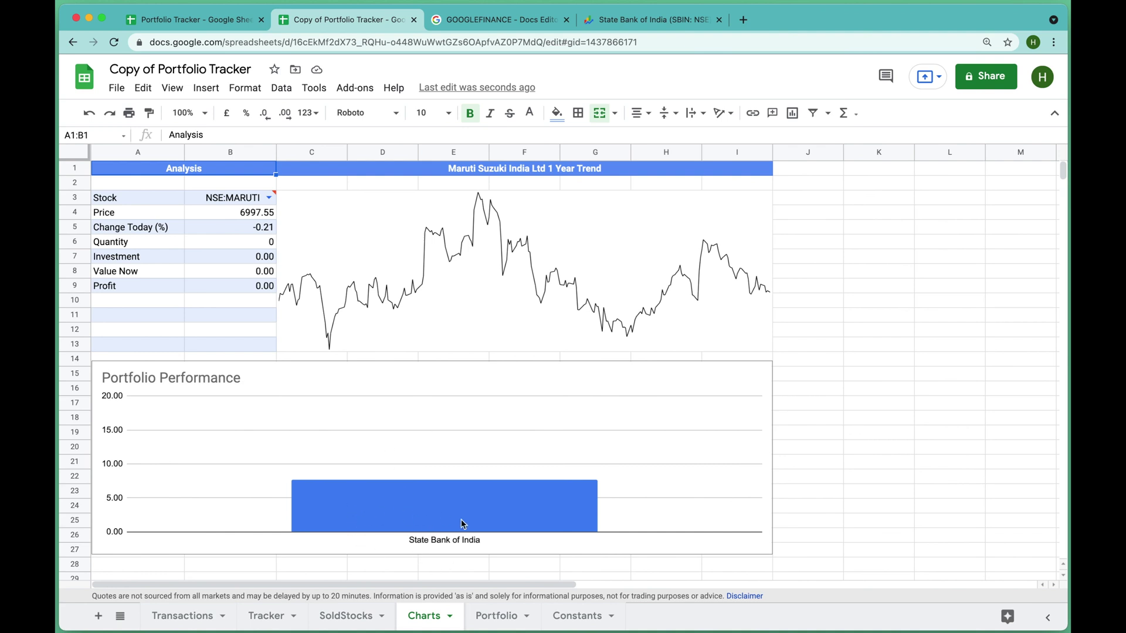
left_click(269, 198)
left_click(228, 213)
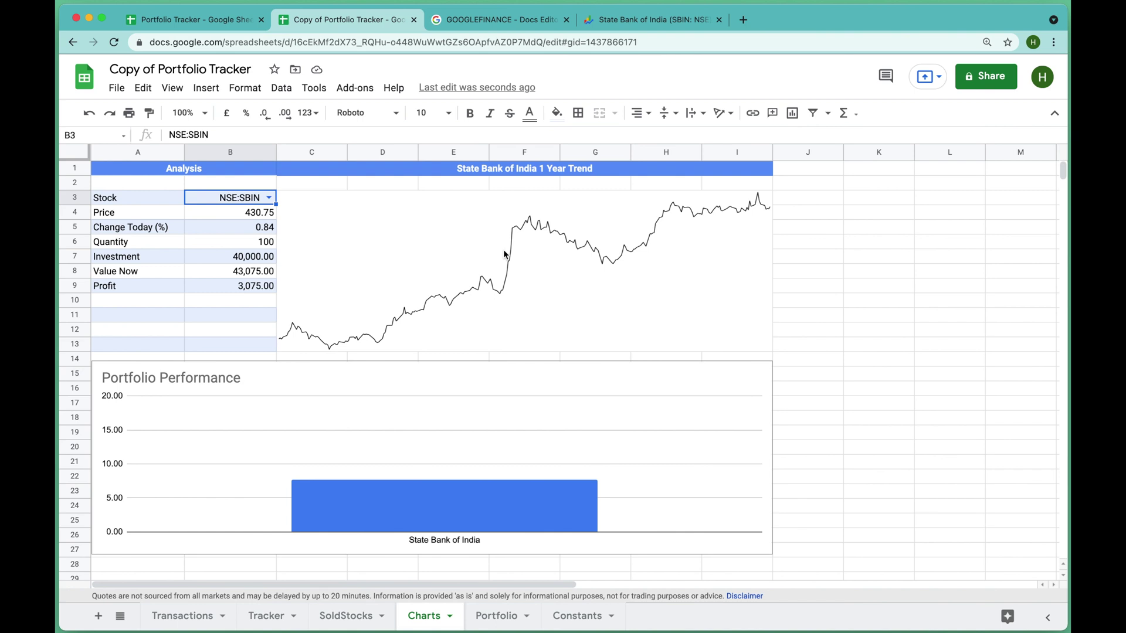
Change the trend SPARKLINE formula in C3:I13 so its price history starts at today()-180
left_click(392, 289)
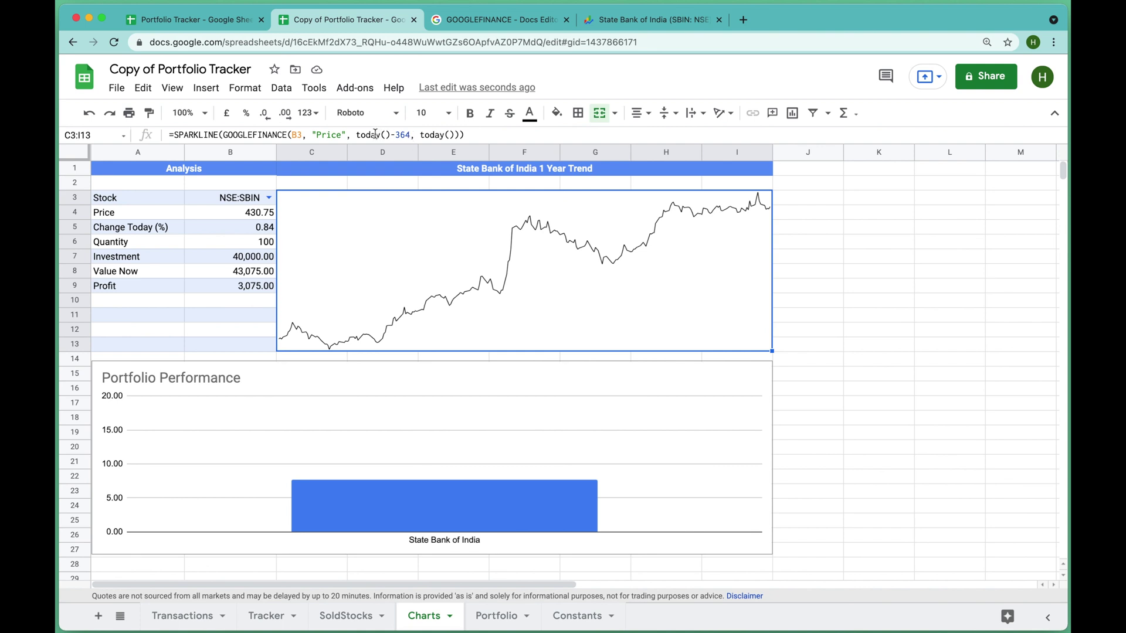
left_click(410, 135)
key("BackSpace")
key("BackSpace")
key("BackSpace")
type("365")
key("Tab")
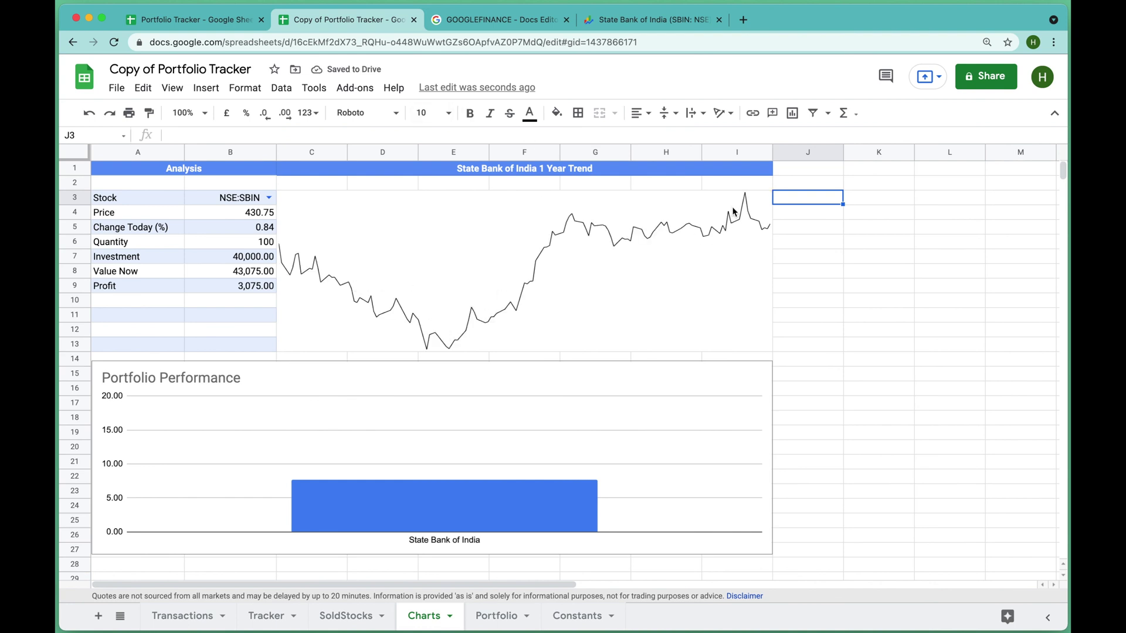
Restore the trend sparkline's one-year period by setting its start date to today()-364
left_click(460, 221)
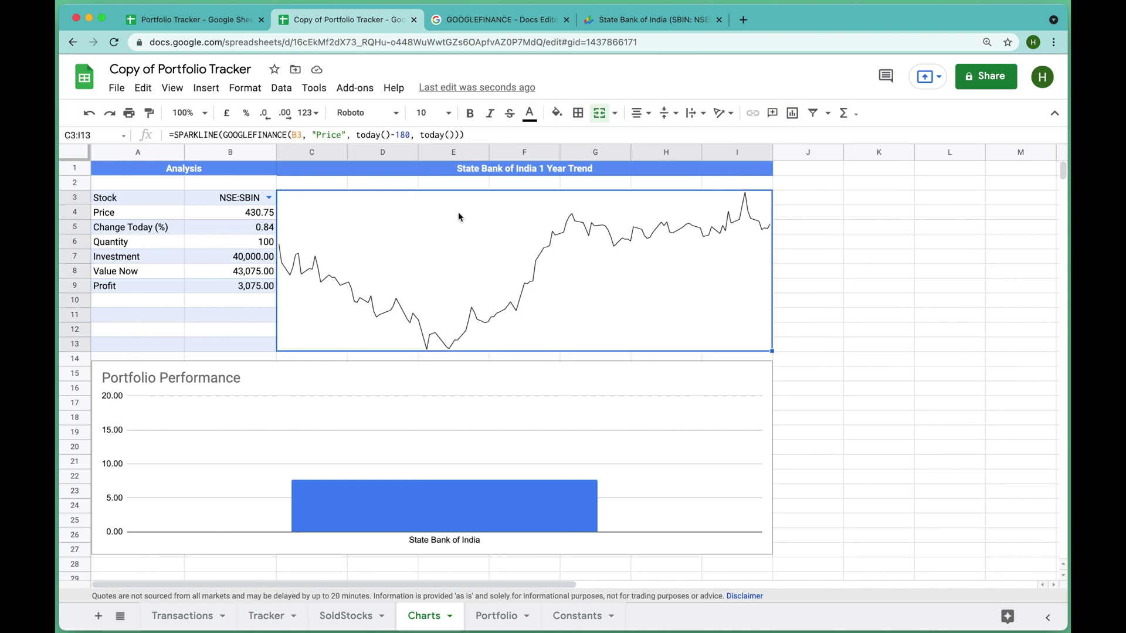
left_click(409, 135)
key("BackSpace")
key("BackSpace")
key("BackSpace")
type("364")
key("Tab")
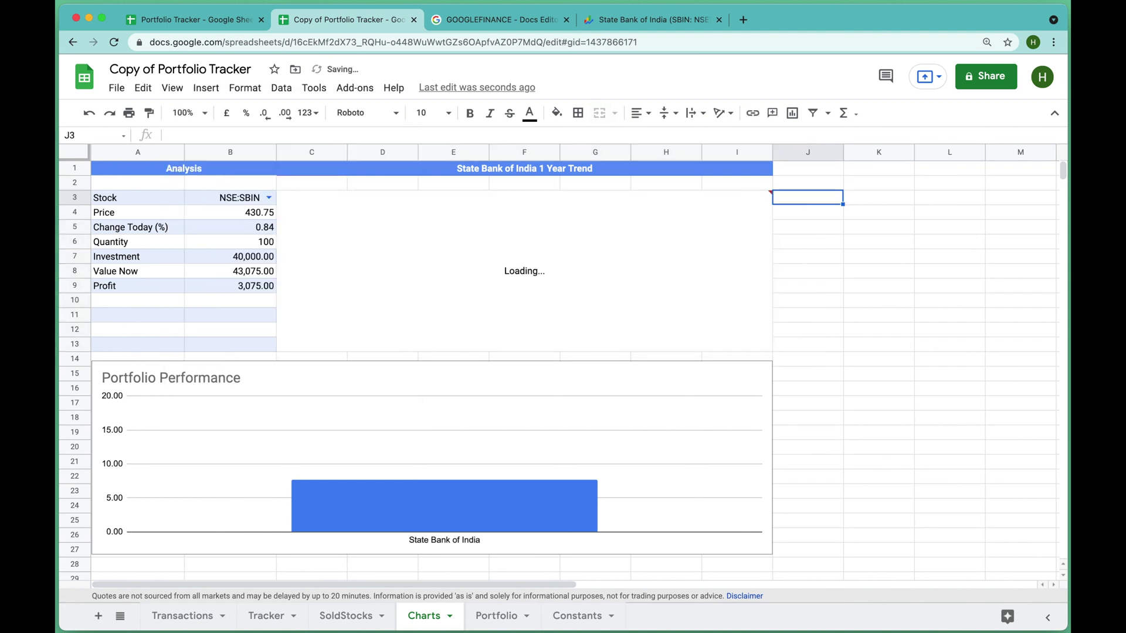